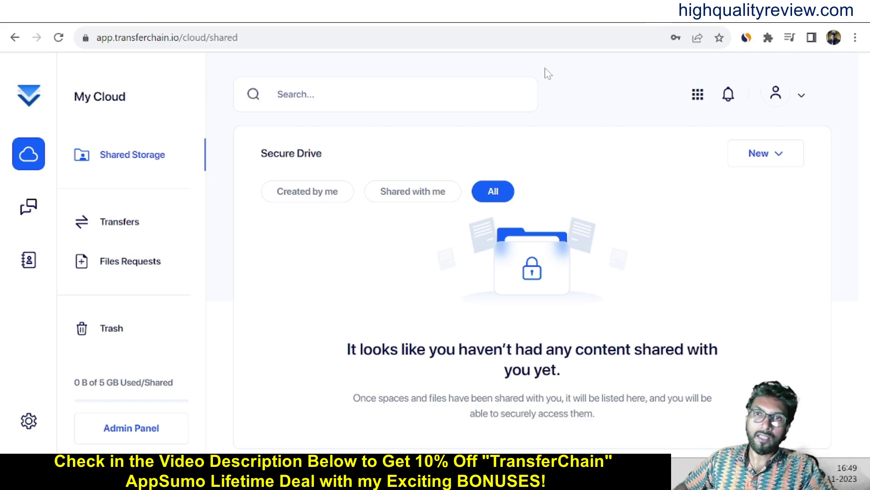
Switch to the browser tab with the AppSumo TransferChain lifetime deal page.
left_click(677, 24)
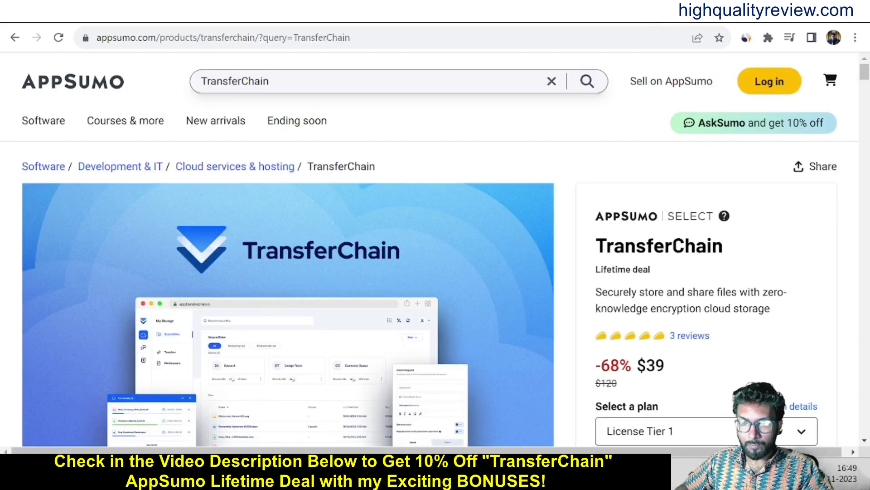
Review the $39 lifetime deal price and scroll through the AppSumo feature list.
double_click(692, 372)
left_click(692, 372)
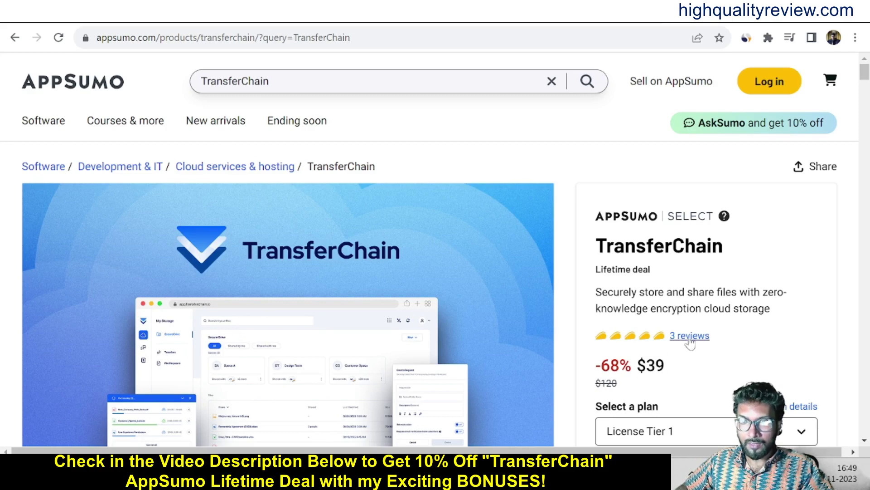
scroll(499, 290, "down", 10)
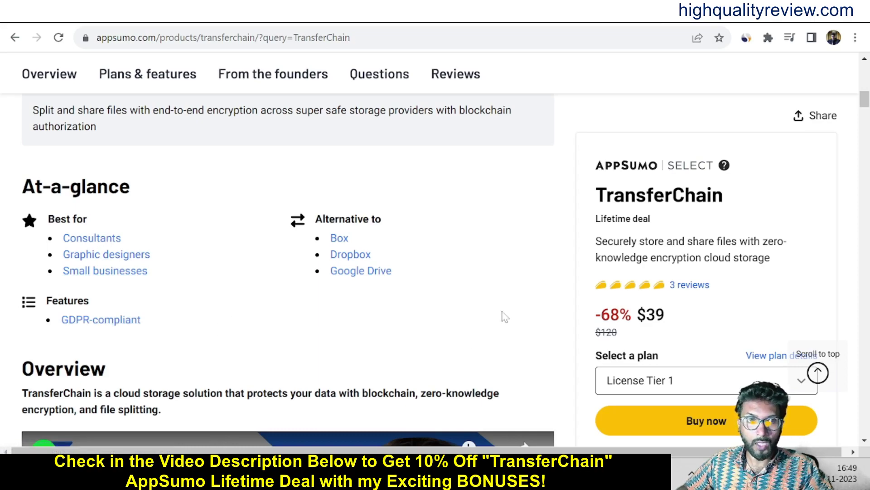
scroll(470, 321, "down", 7)
scroll(470, 323, "down", 15)
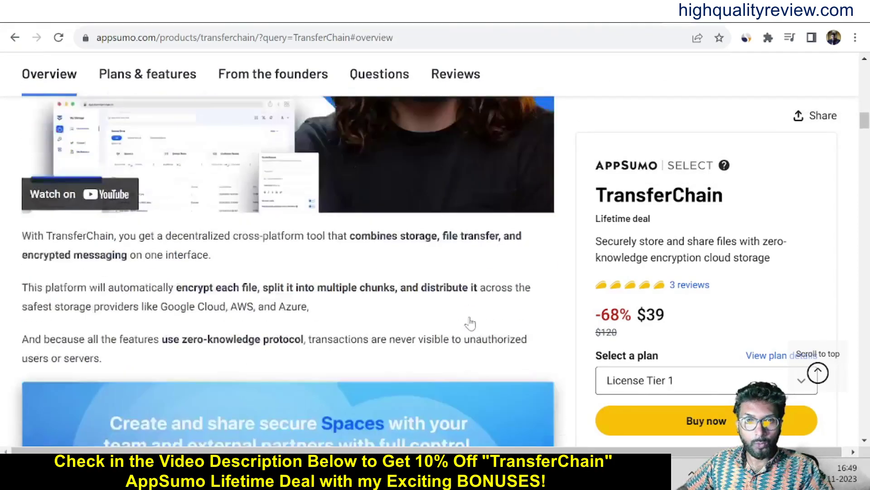
scroll(471, 323, "down", 15)
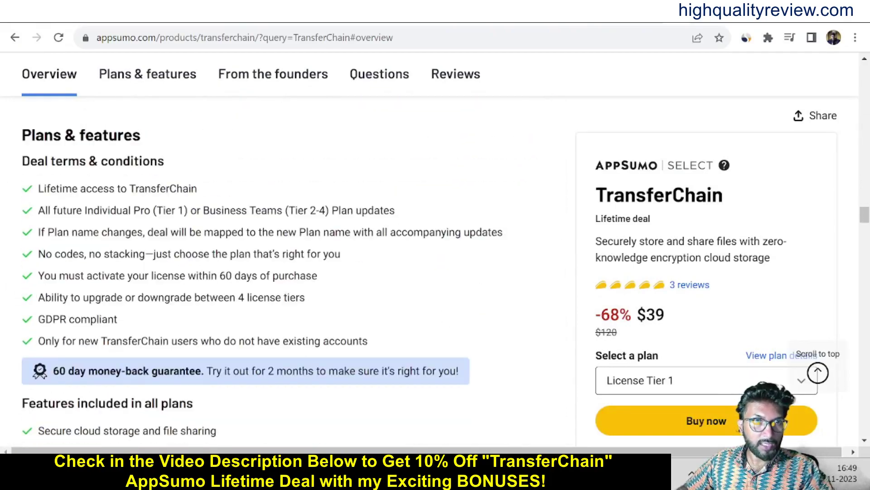
scroll(222, 175, "down", 3)
scroll(175, 278, "down", 4)
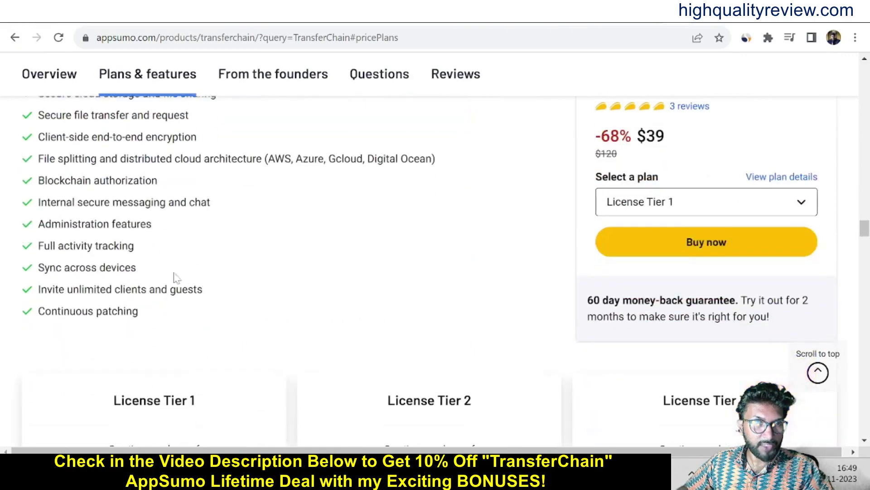
scroll(223, 282, "up", 6)
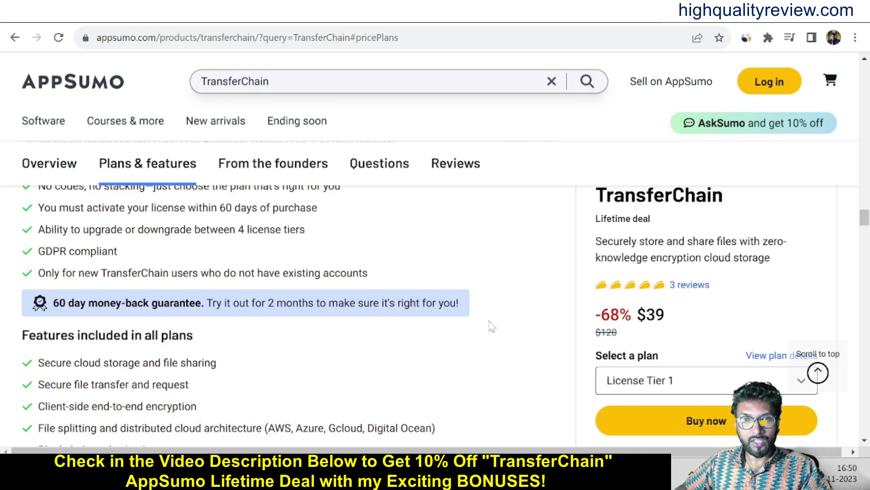
scroll(521, 322, "down", 13)
scroll(521, 323, "down", 1)
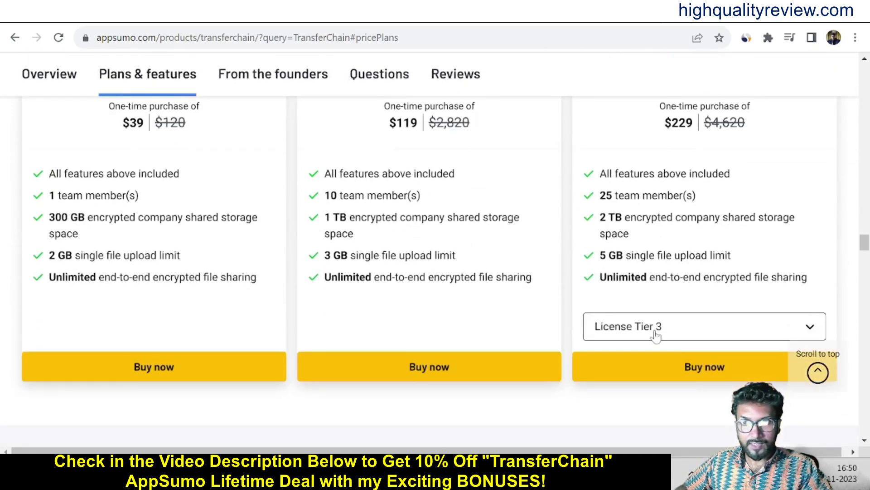
Check the License Tier choices on the Tier 3 card, then close them.
left_click(654, 334)
left_click(468, 416)
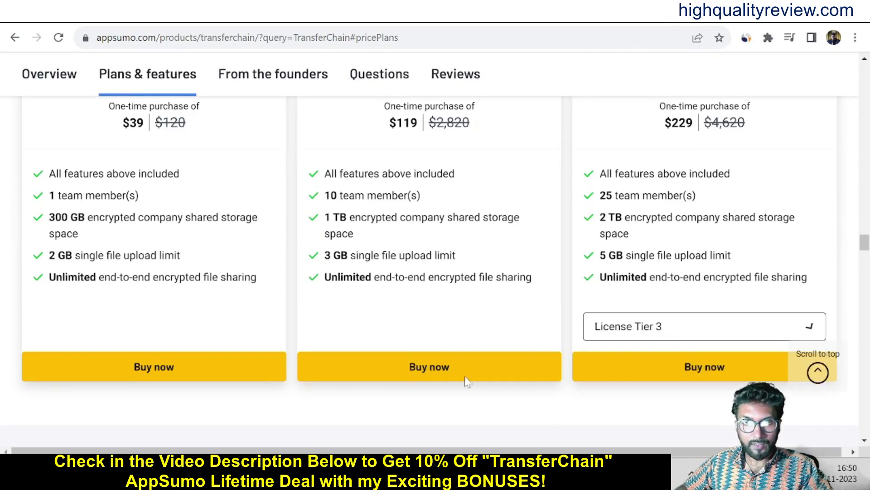
scroll(498, 263, "up", 3)
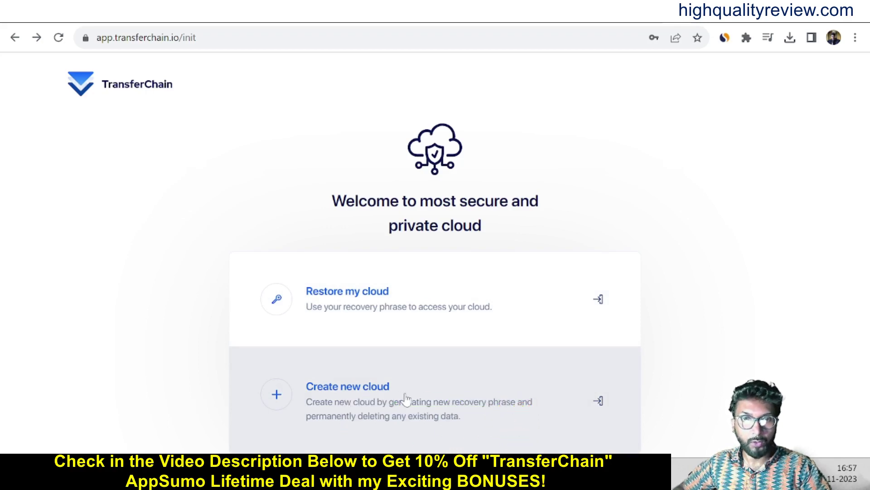
Start a new cloud, save the 24-word recovery phrase as a PDF, and confirm storing it.
left_click(347, 403)
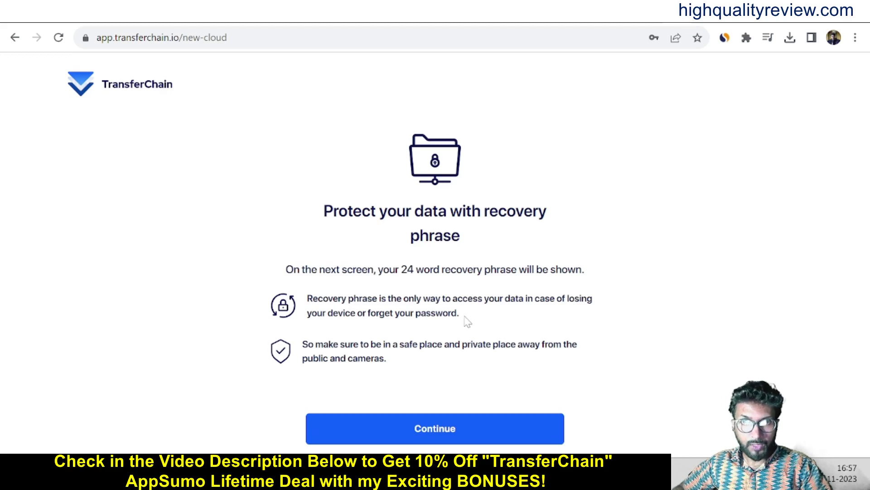
left_click(424, 428)
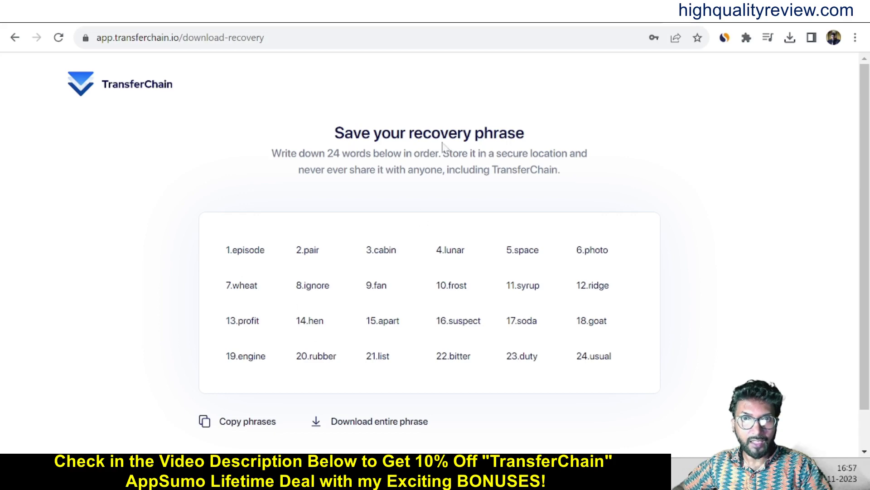
left_click(363, 421)
scroll(726, 362, "down", 1)
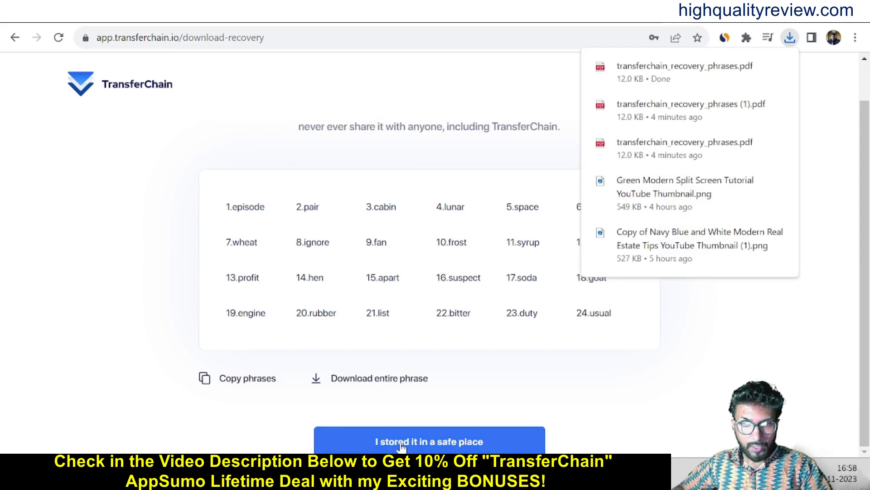
left_click(402, 446)
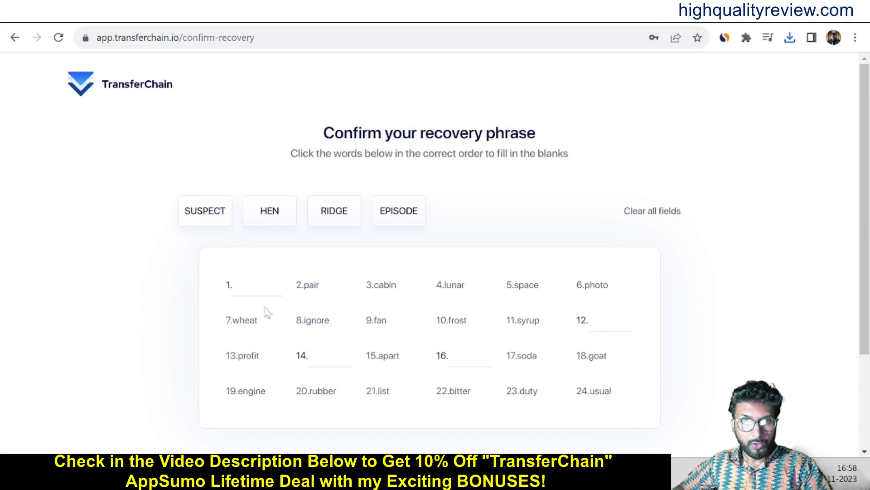
Fill the blank recovery-phrase fields with the matching words from the saved PDF.
left_click(233, 285)
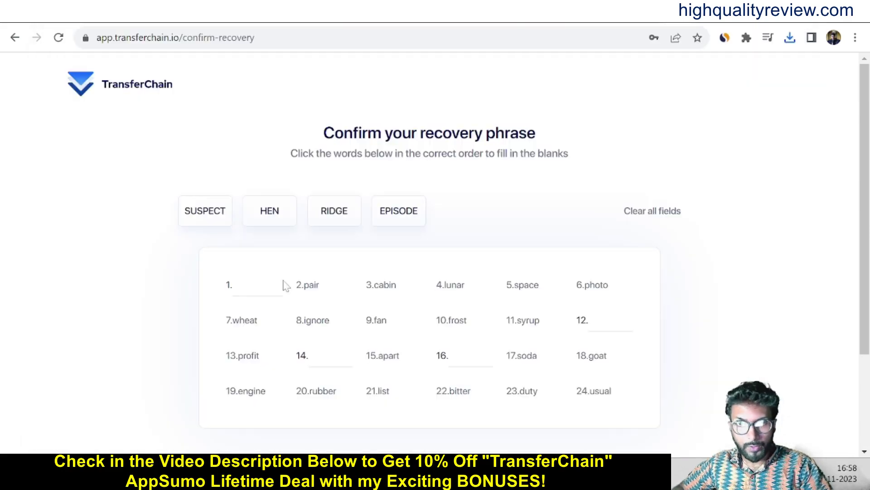
type("episode")
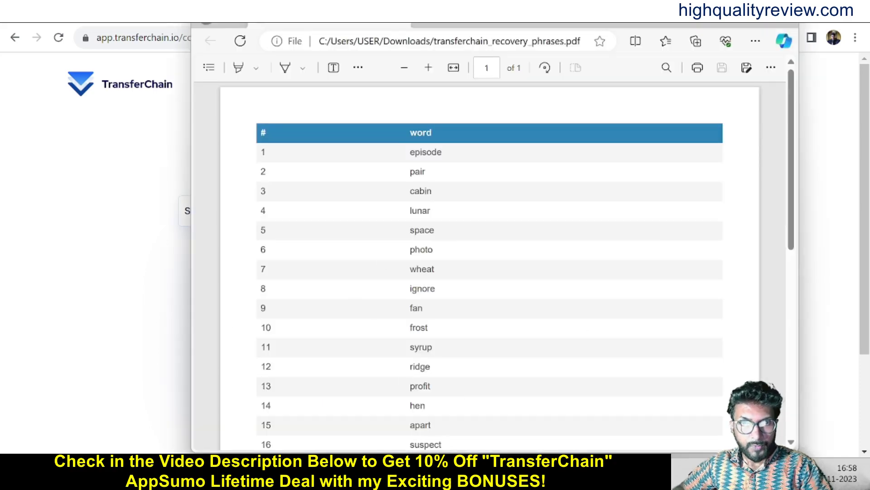
double_click(420, 366)
type("ridge")
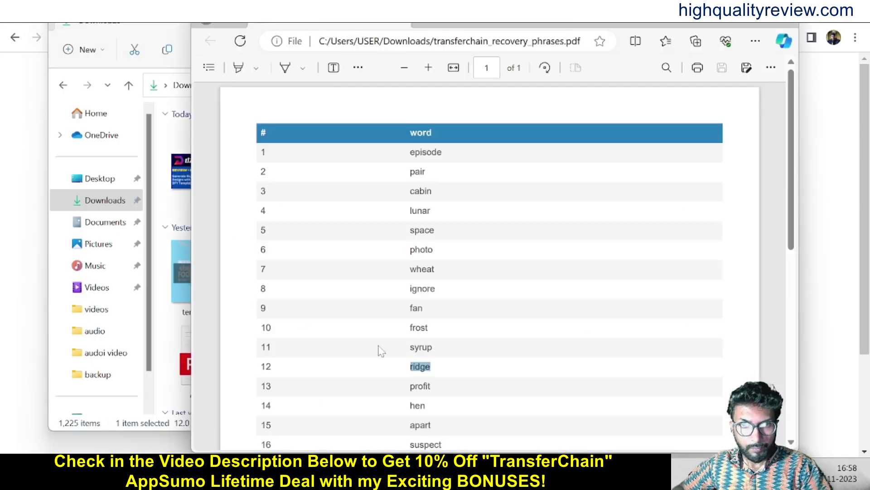
double_click(418, 405)
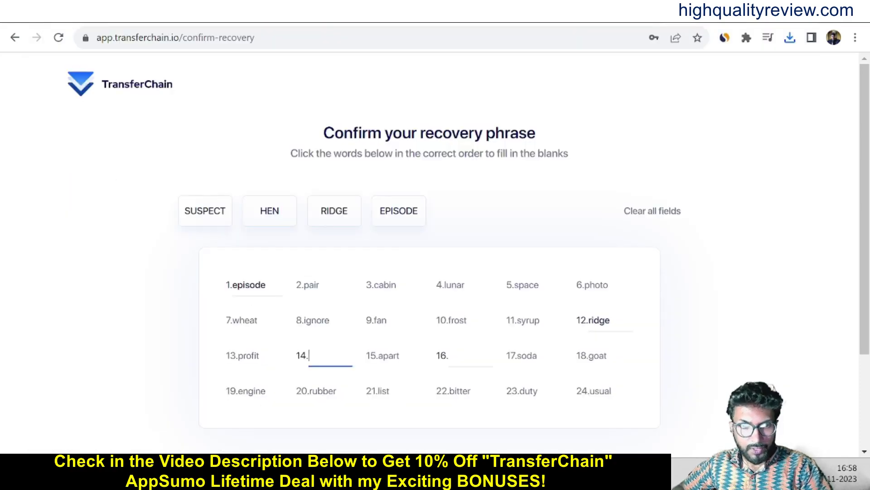
type("hen")
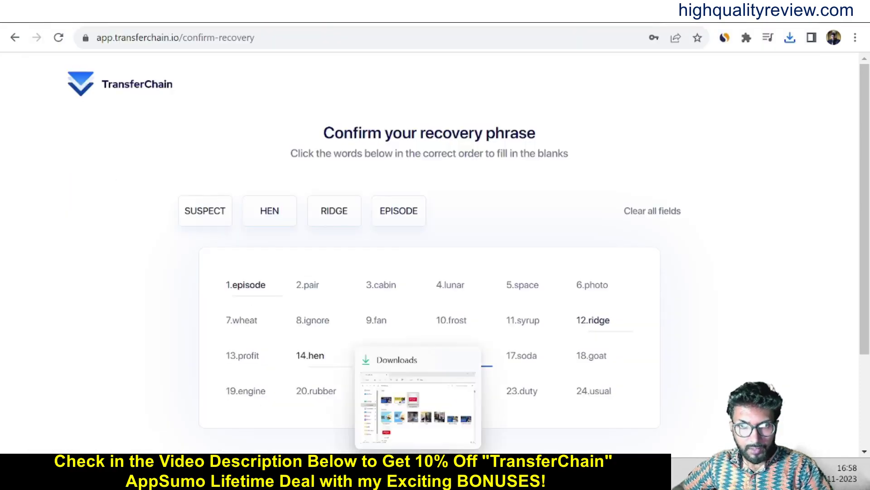
left_click(418, 442)
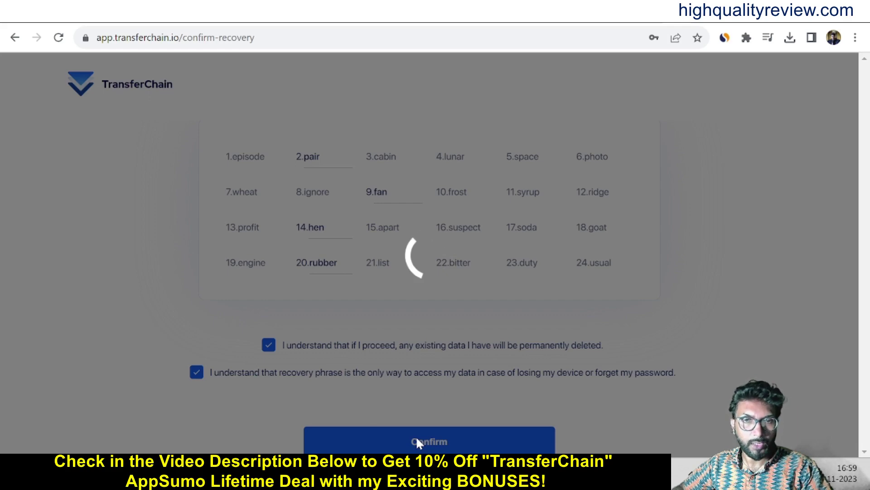
scroll(550, 378, "down", 1)
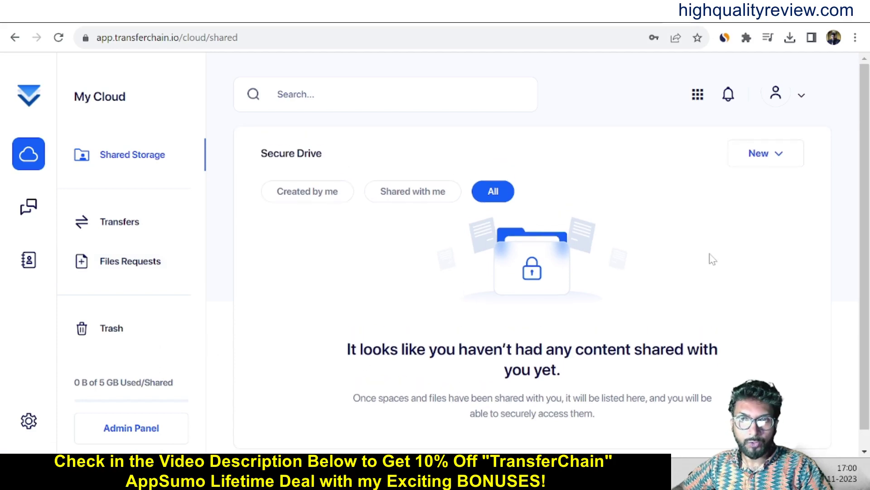
Create a new space and enter 'Demo Space' as its name.
left_click(778, 161)
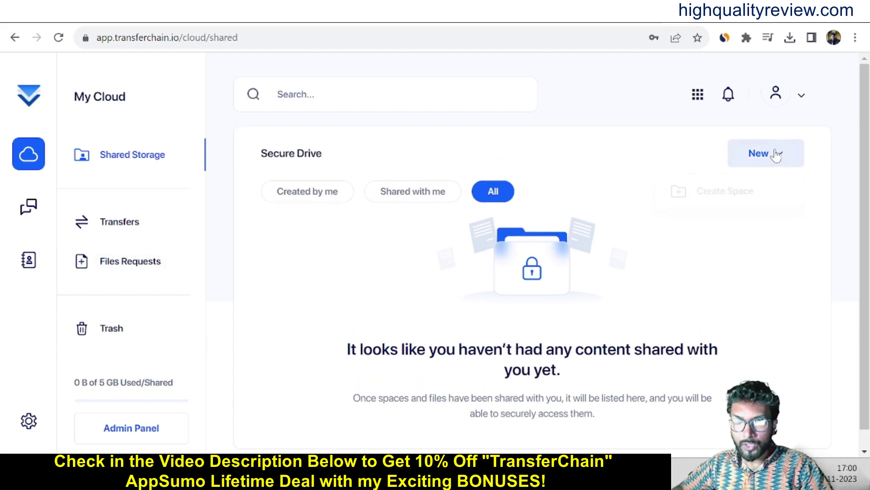
left_click(726, 192)
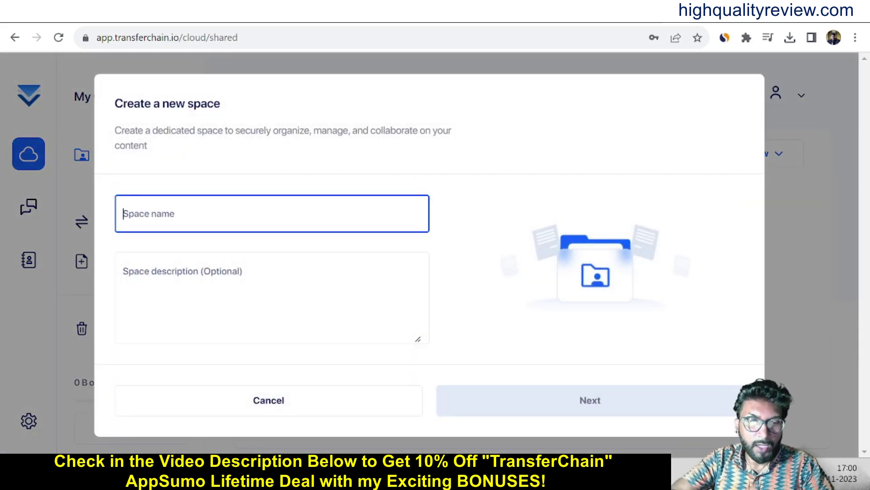
type("My ne")
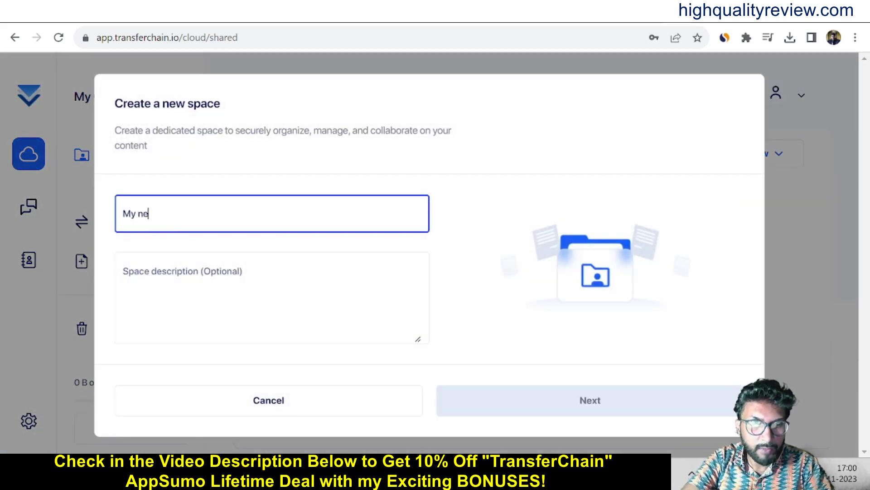
type("w")
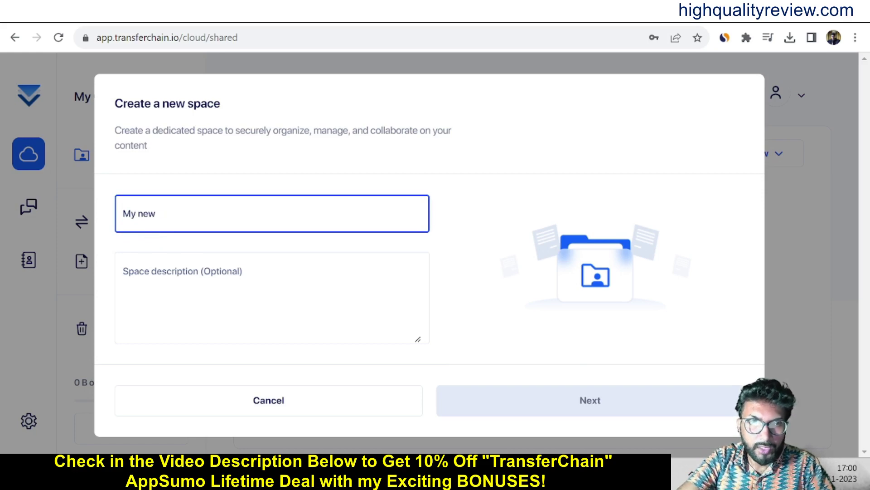
key("BackSpace")
key("BackSpace")
key("BackSpace")
key("BackSpace")
key("BackSpace")
key("BackSpace")
key("BackSpace")
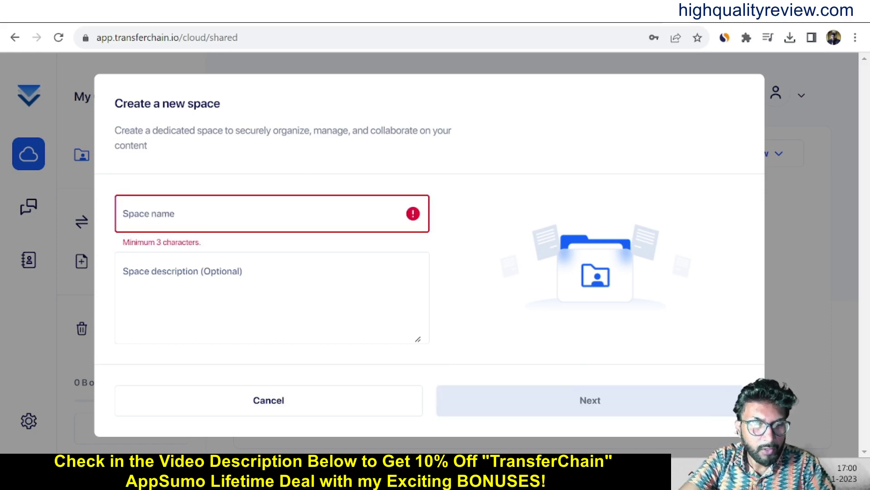
type("Gemo")
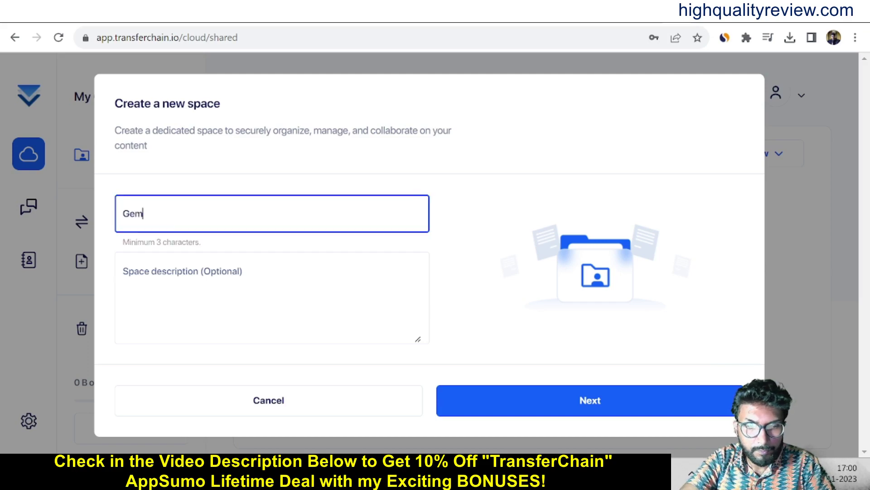
key("BackSpace")
key("BackSpace")
key("BackSpace")
key("BackSpace")
key("BackSpace")
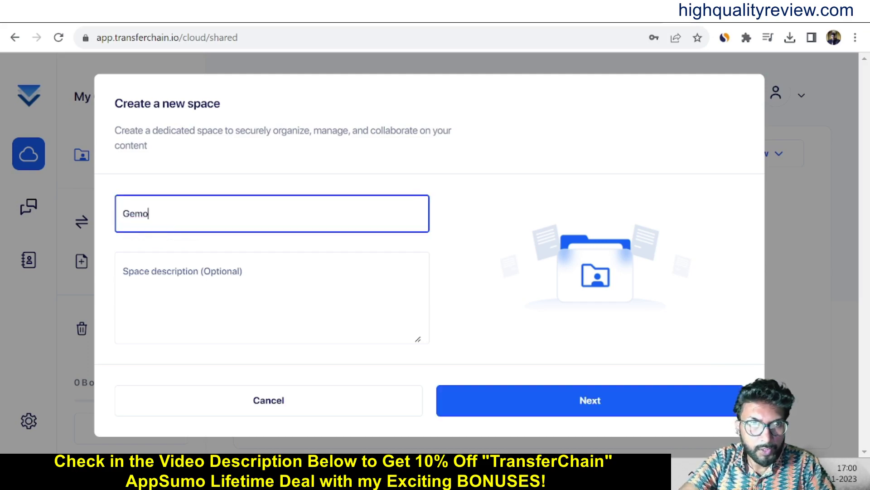
type("Dem")
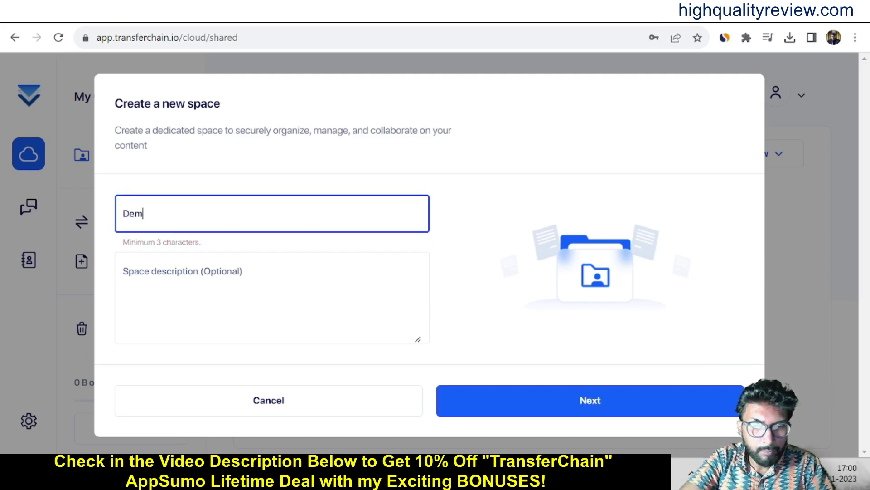
type("o Space")
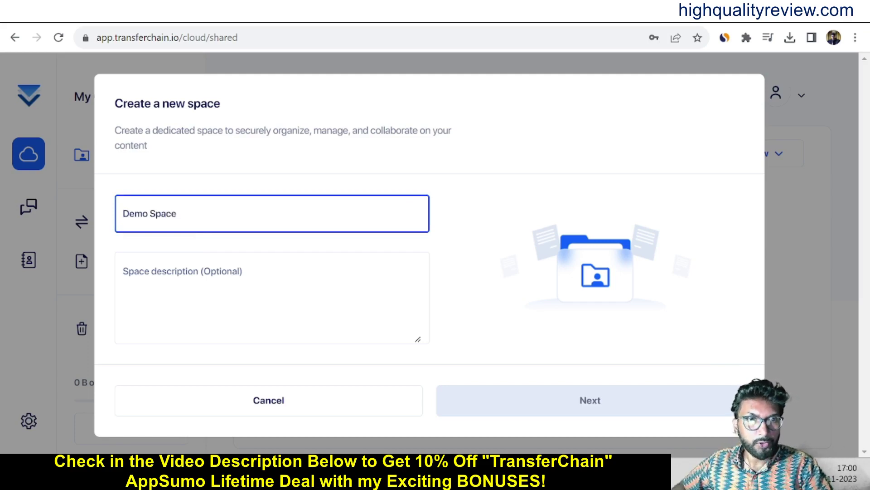
Set the description to 'Demo Space', rename the space to 'DemoSpace', and continue to sharing.
left_click(123, 271)
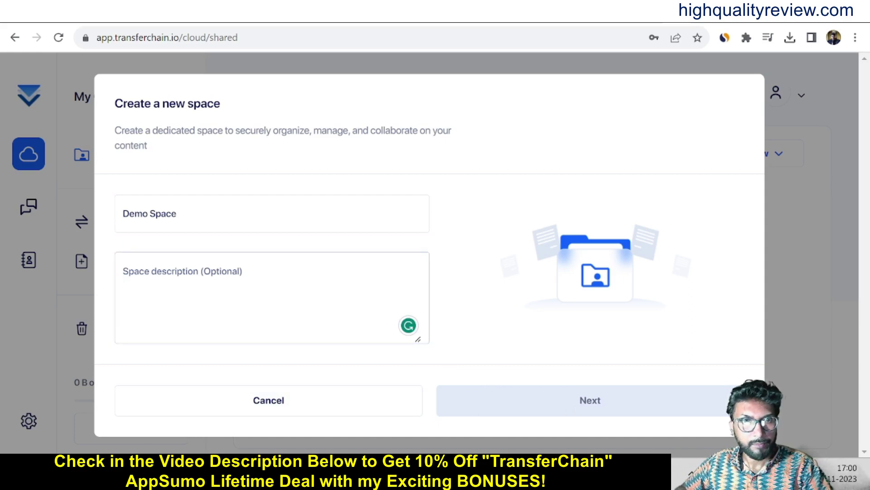
left_click_drag(178, 214, 123, 214)
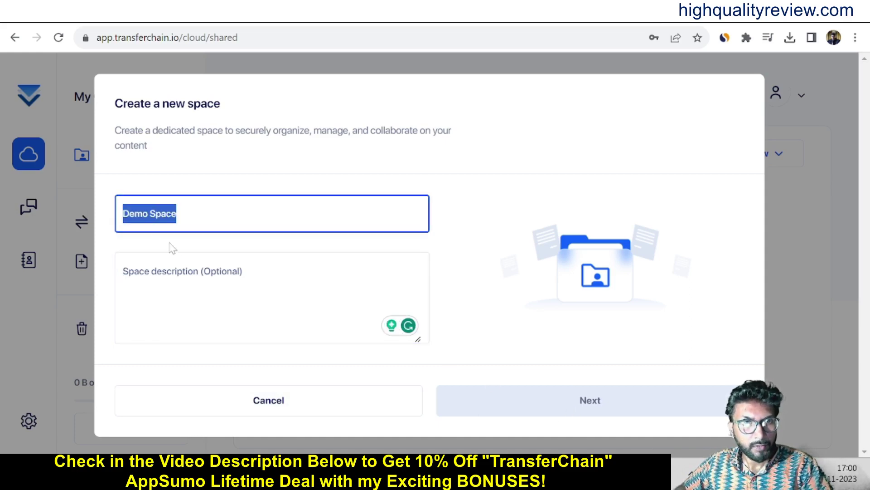
key("ctrl+c")
left_click(172, 258)
key("ctrl+v")
left_click(177, 213)
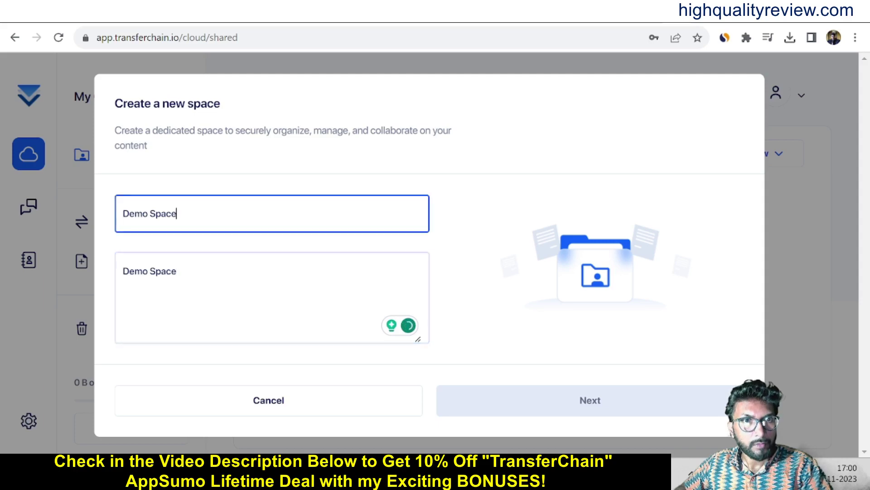
left_click(272, 170)
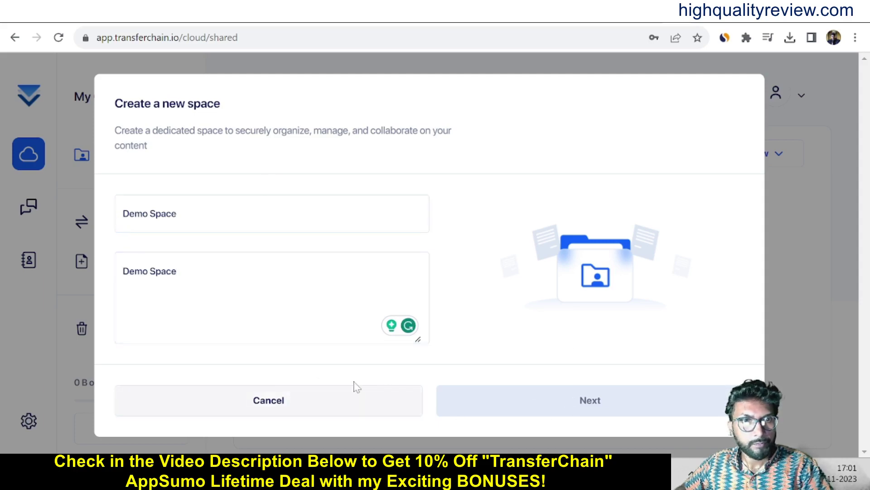
left_click(150, 213)
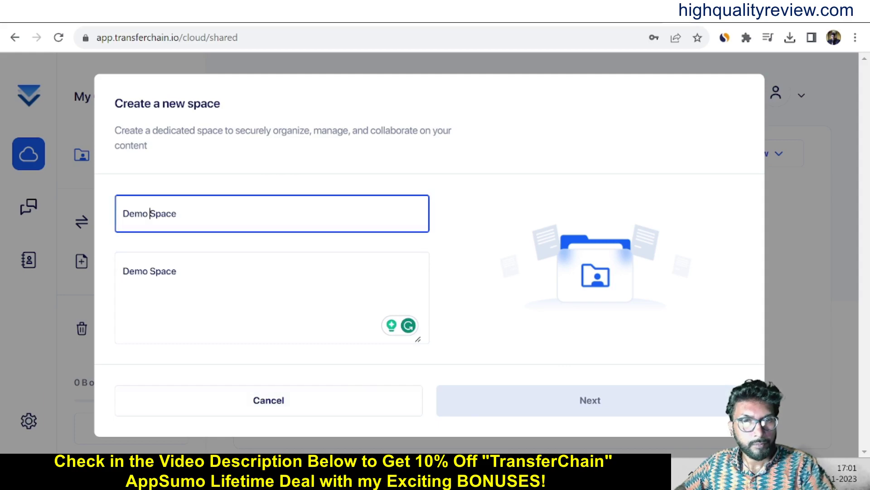
key("BackSpace")
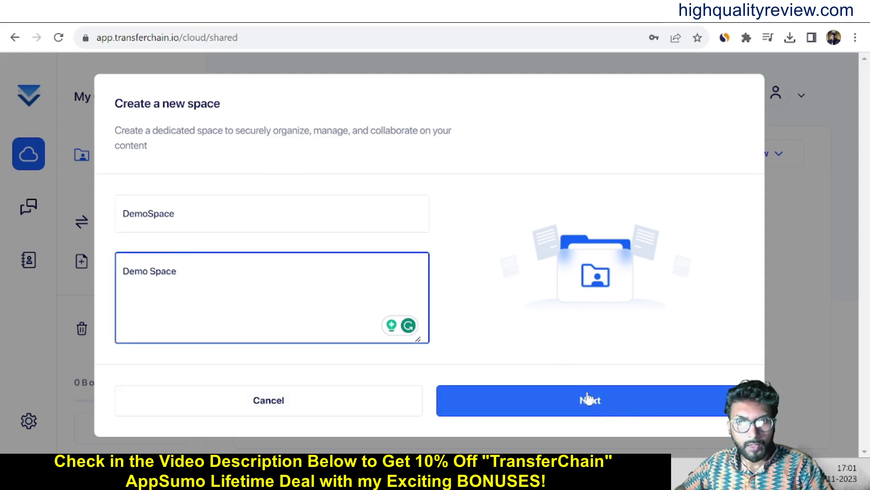
left_click(589, 398)
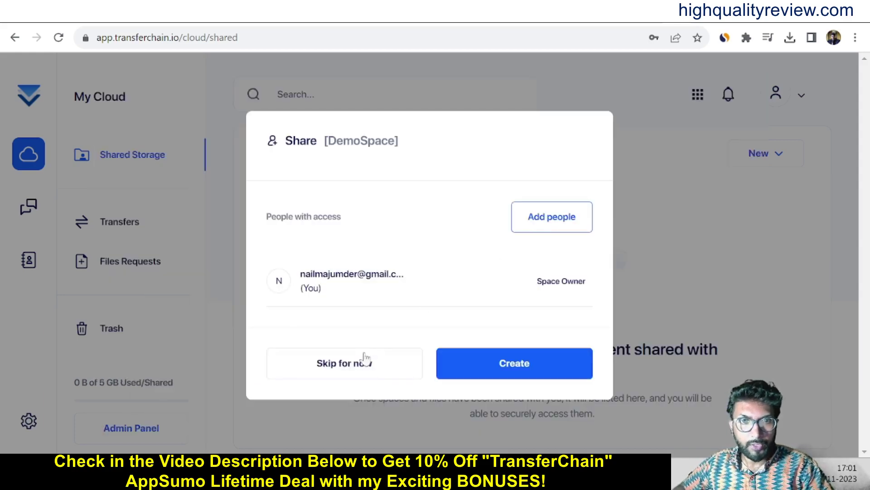
Create the DemoSpace space without sharing and open it from its card menu.
left_click(522, 366)
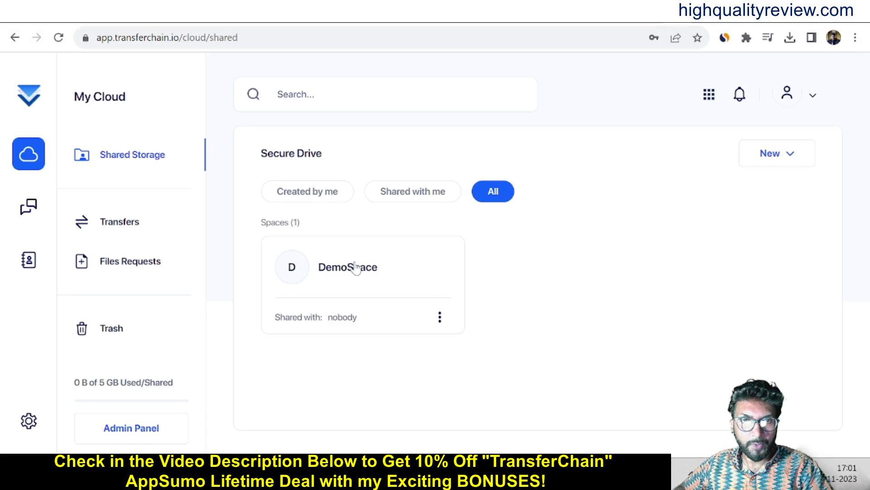
left_click(440, 317)
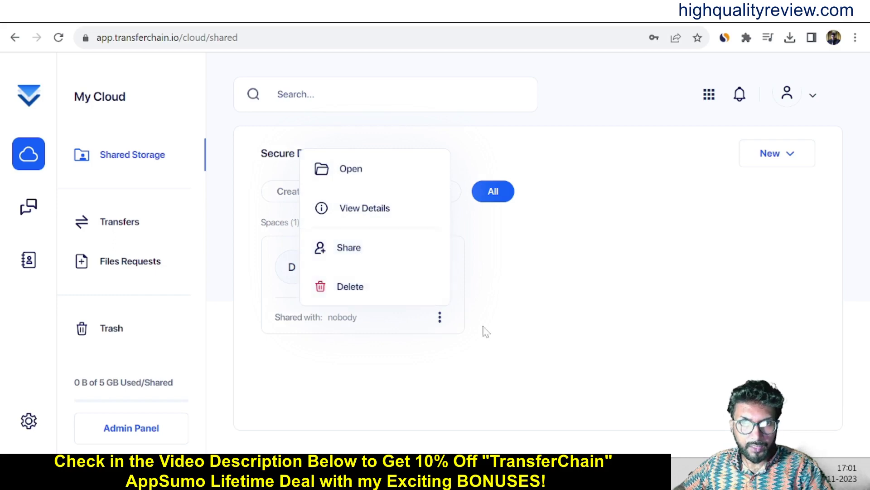
left_click(352, 172)
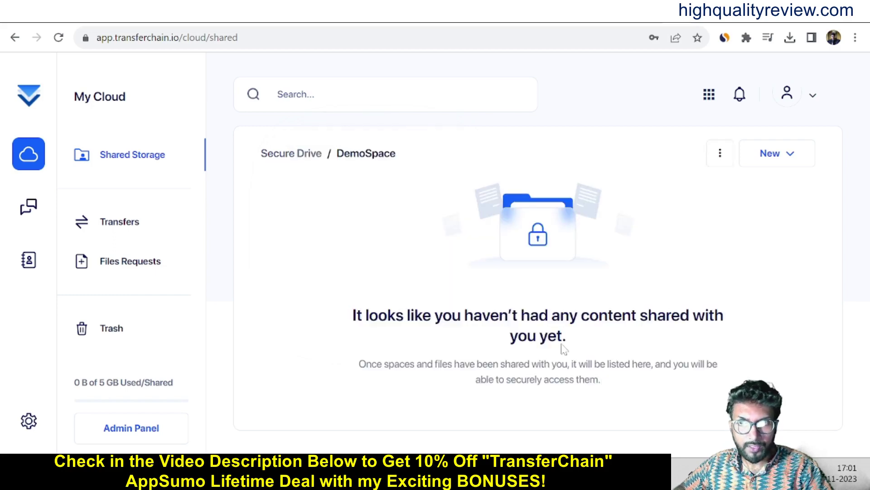
left_click(789, 154)
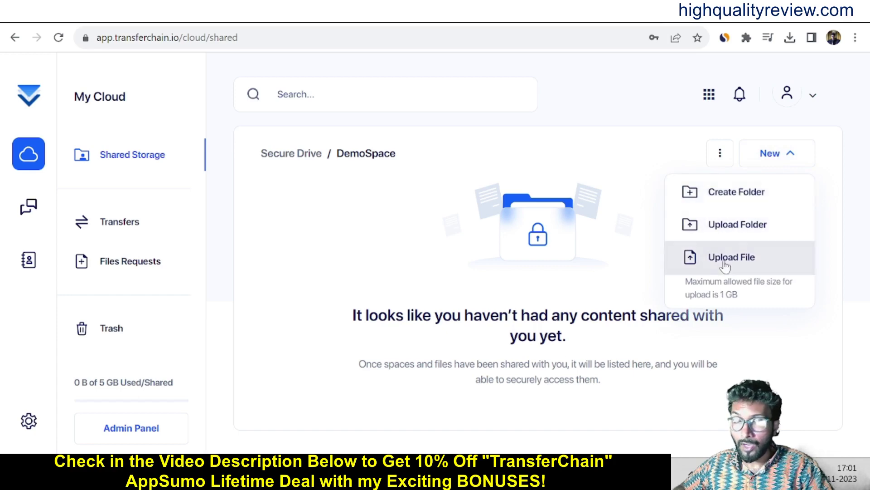
Create a folder named 'new' inside DemoSpace.
left_click(733, 196)
left_click(280, 264)
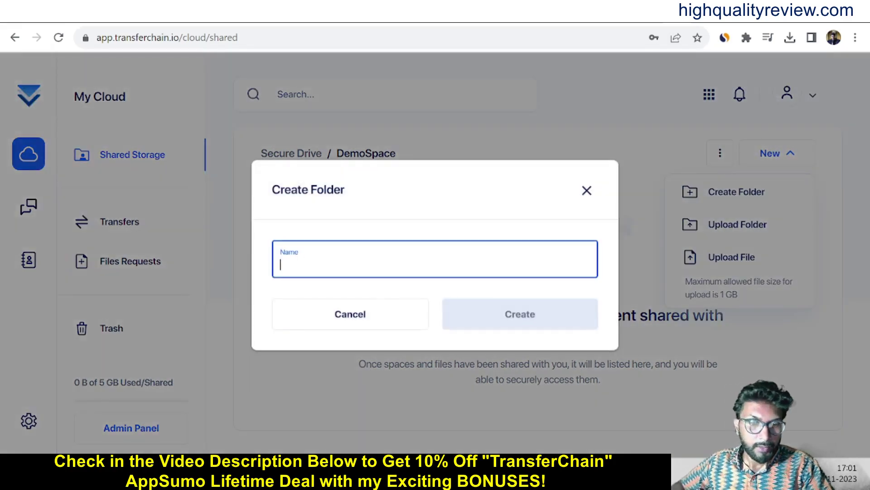
type("new")
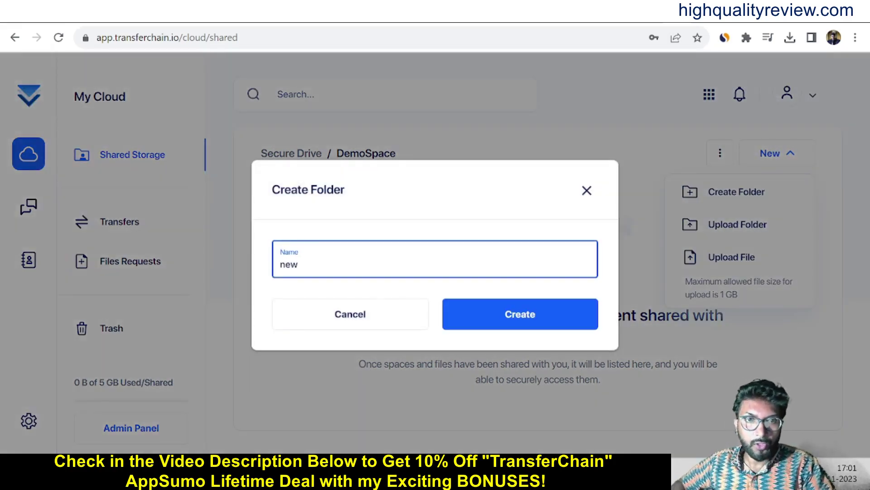
left_click(510, 315)
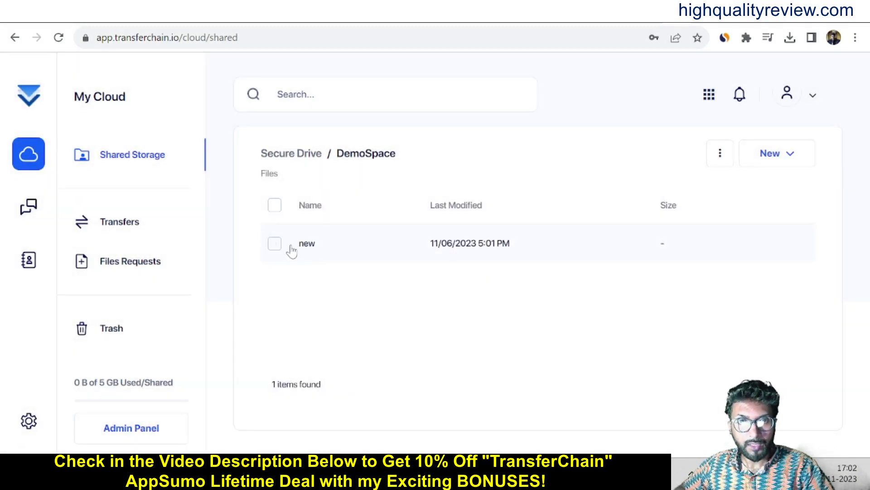
left_click(275, 244)
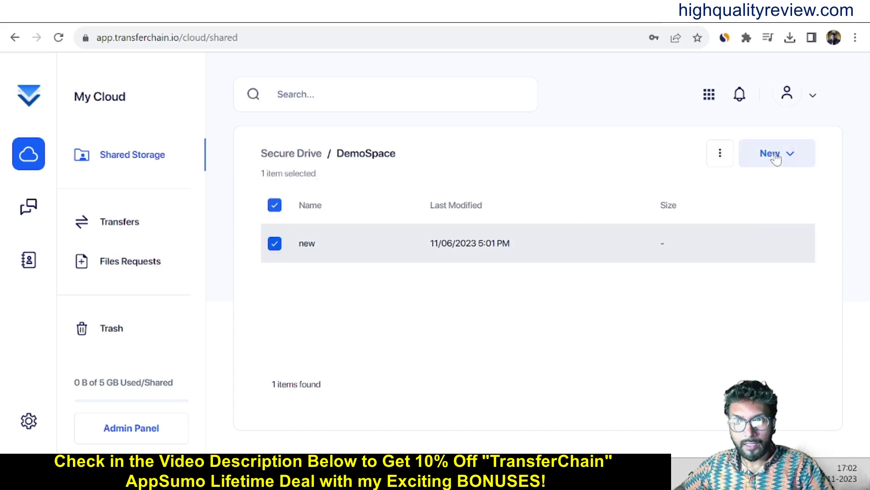
left_click(306, 245)
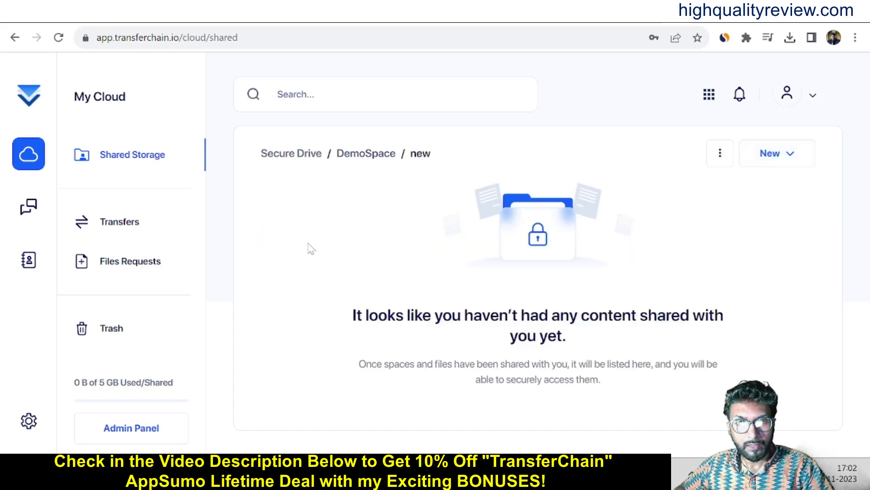
left_click(772, 156)
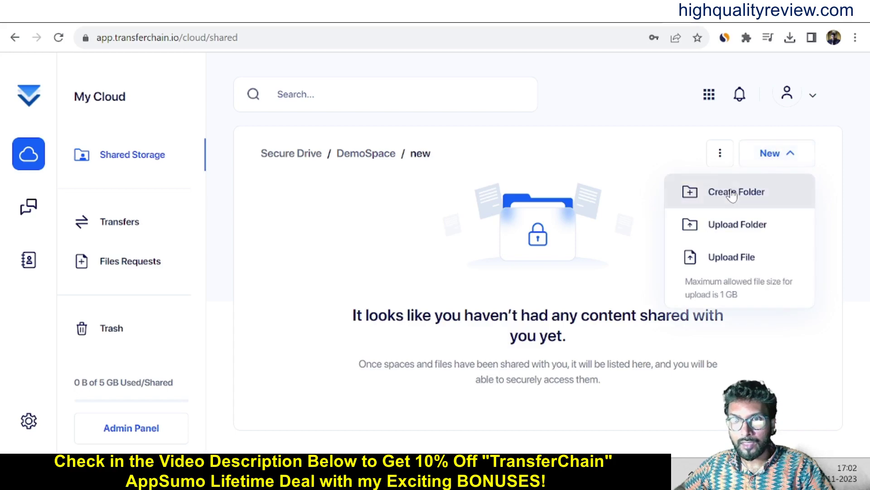
left_click(341, 230)
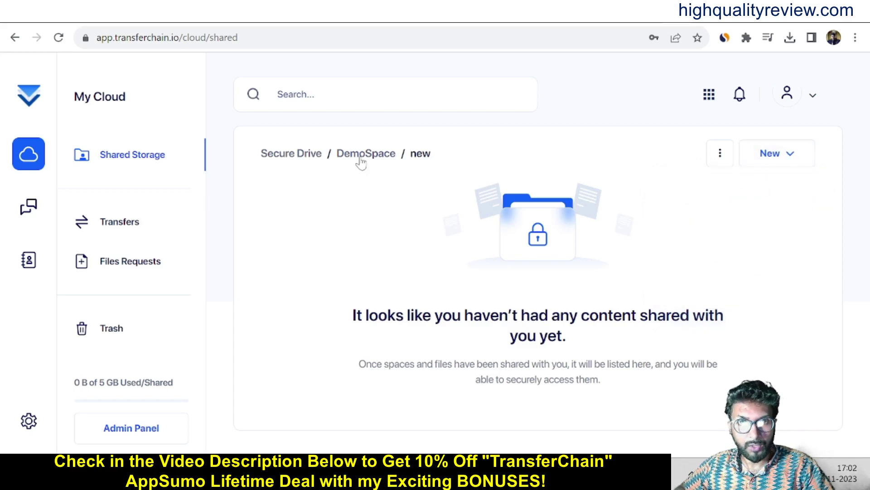
left_click(362, 156)
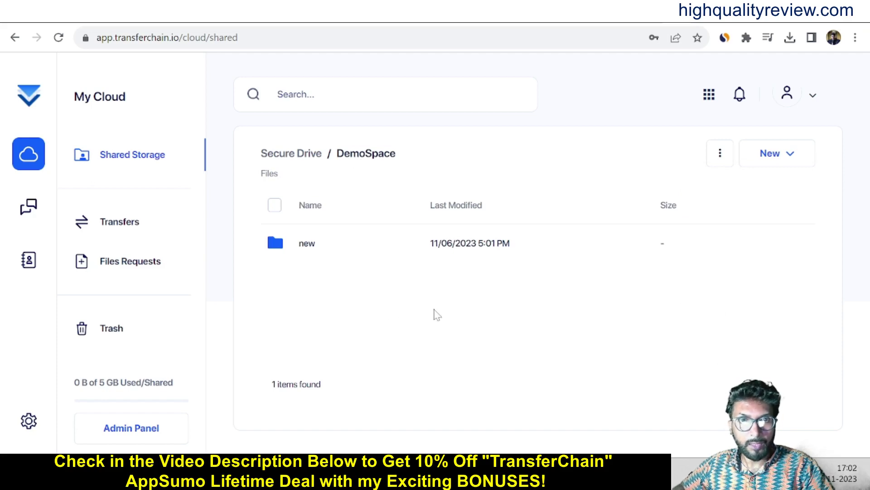
Upload the audio folder with its three MP3 files into DemoSpace.
left_click(787, 161)
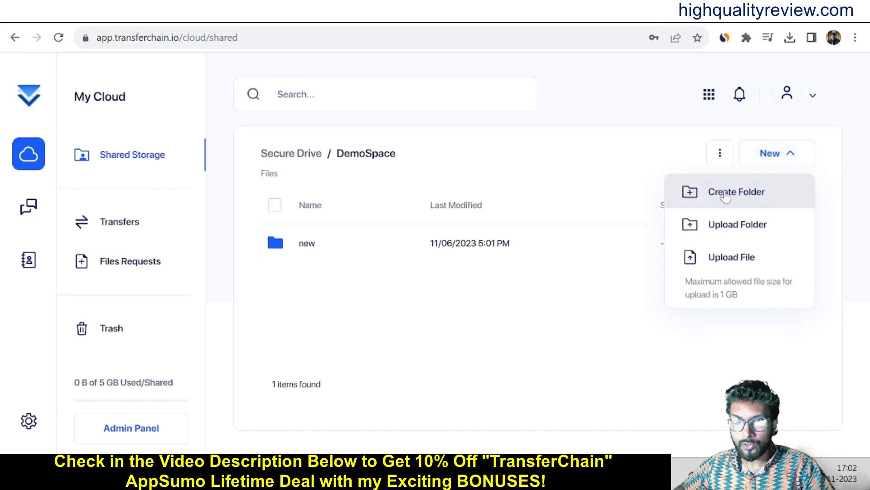
left_click(724, 229)
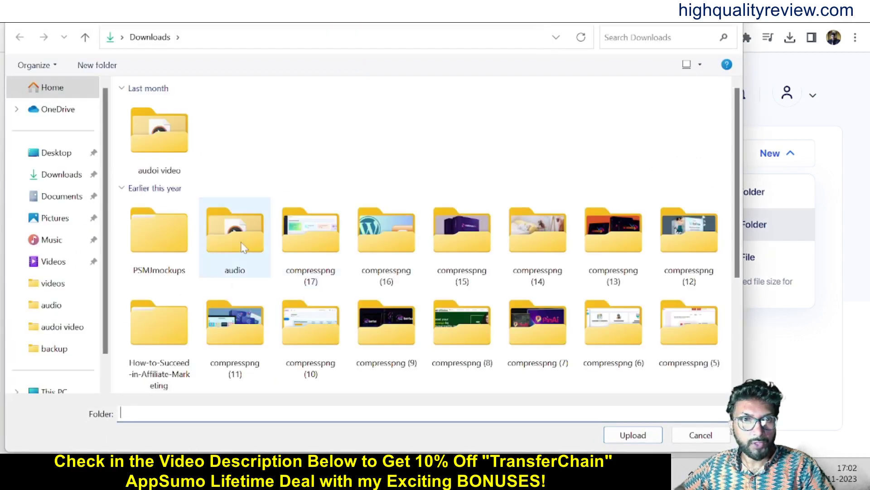
left_click(243, 249)
left_click(648, 438)
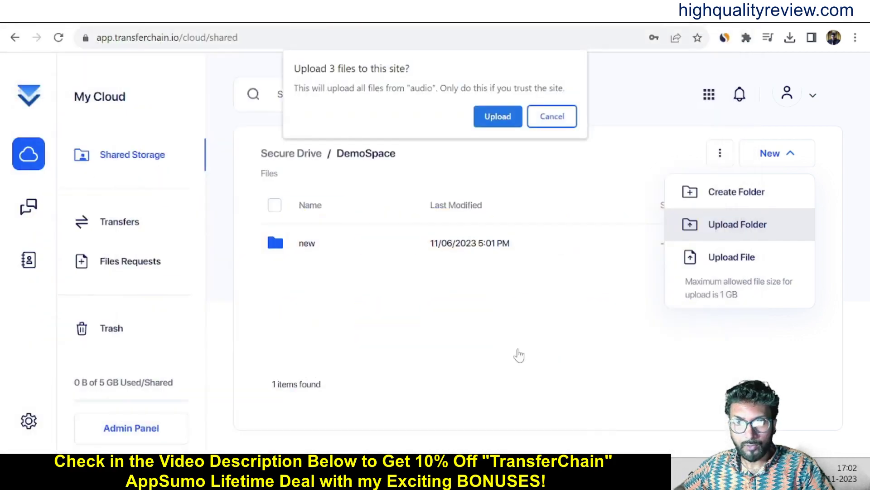
left_click(498, 118)
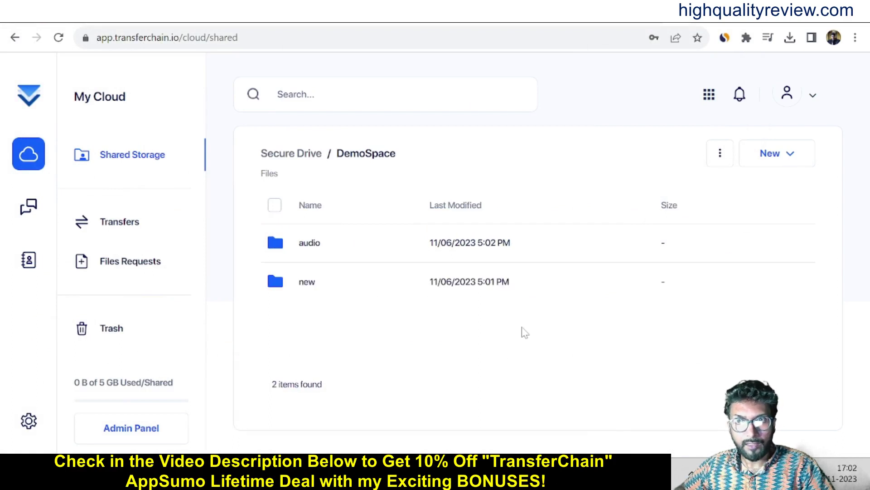
Upload Envato.png from the Downloads folder into DemoSpace.
left_click(791, 159)
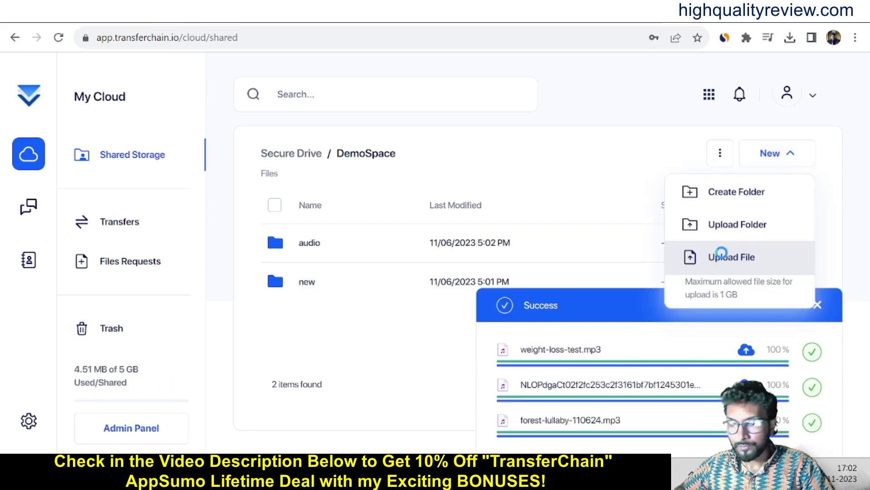
left_click(721, 255)
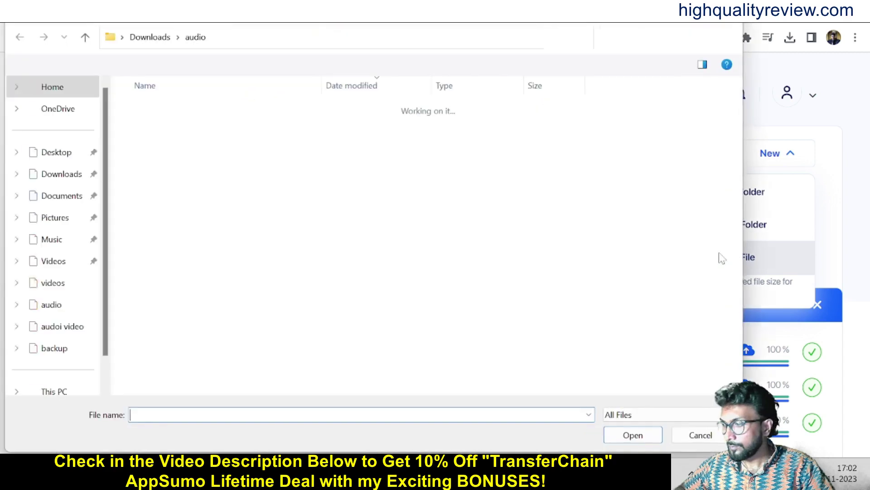
left_click(61, 174)
scroll(257, 190, "down", 20)
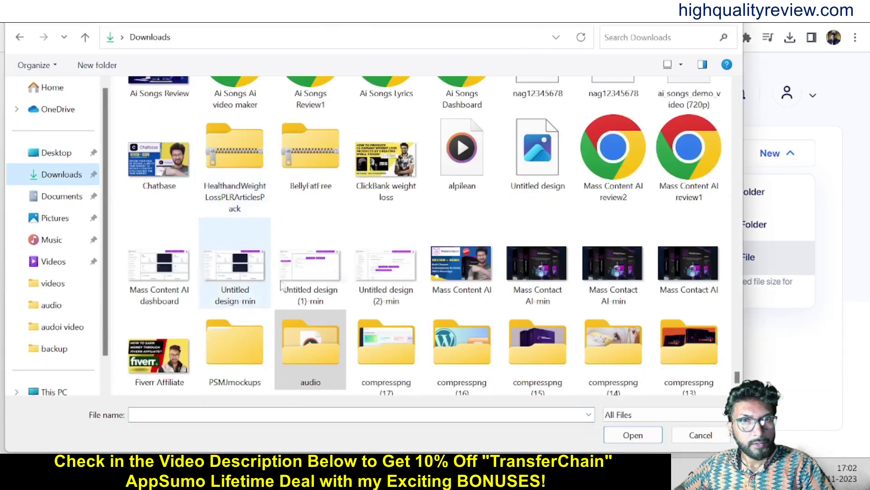
scroll(348, 265, "up", 10)
scroll(348, 266, "up", 5)
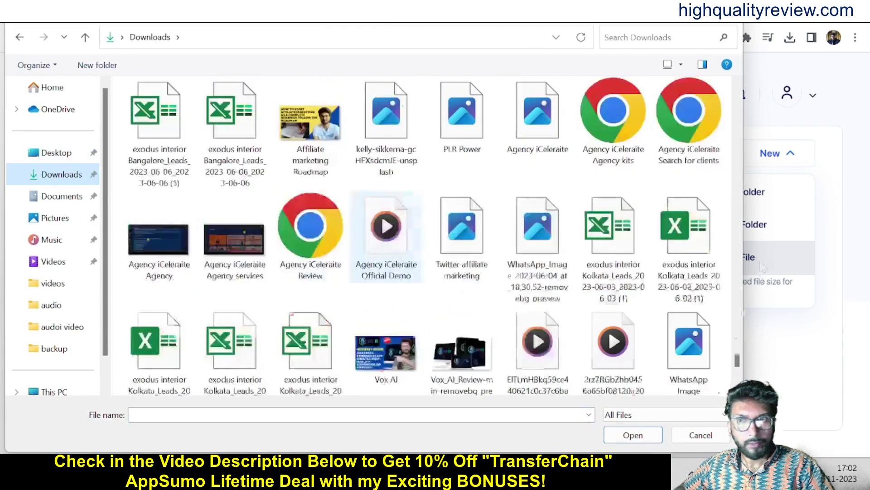
left_click_drag(737, 360, 741, 74)
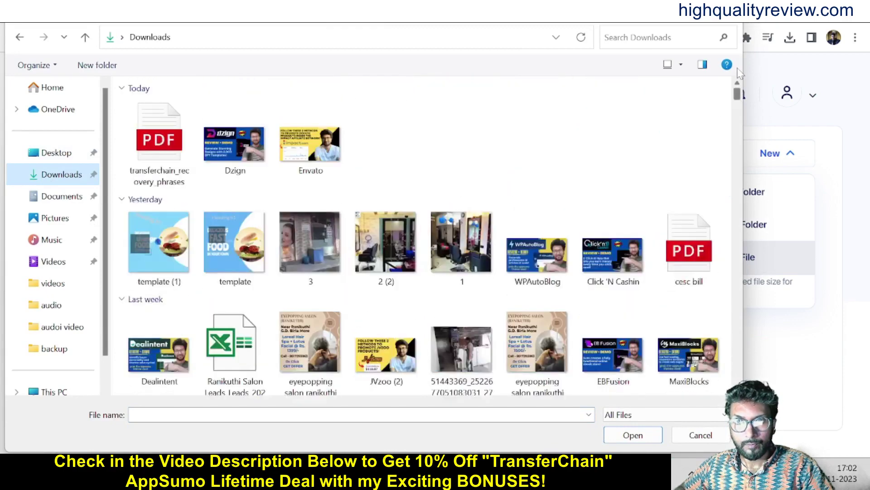
left_click(307, 157)
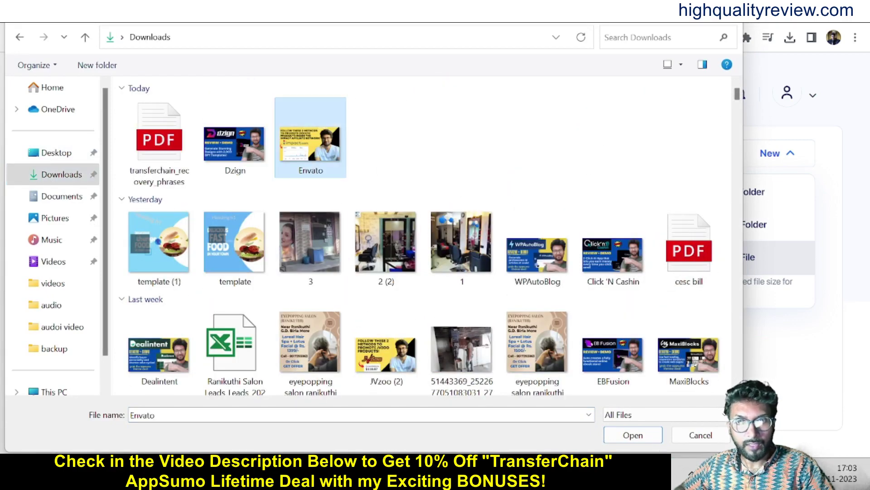
left_click(639, 436)
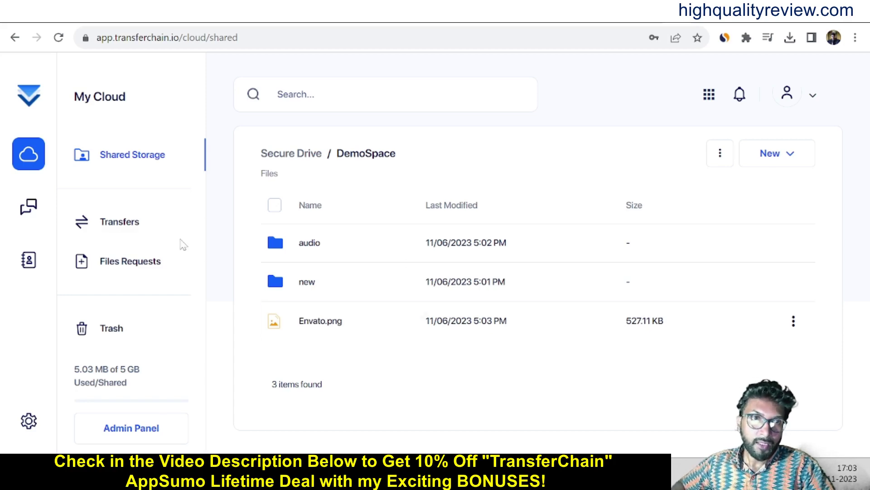
Start a new transfer and attach Dzign.png and Envato.png from Downloads.
left_click(119, 229)
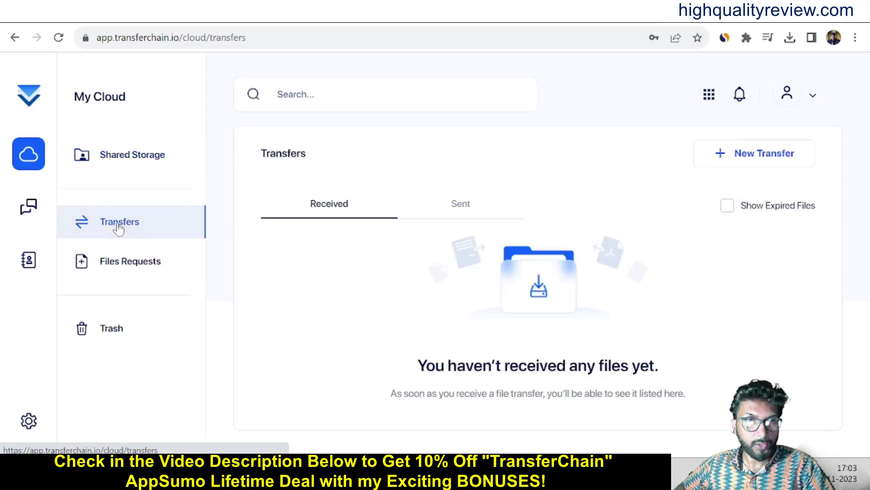
left_click(745, 157)
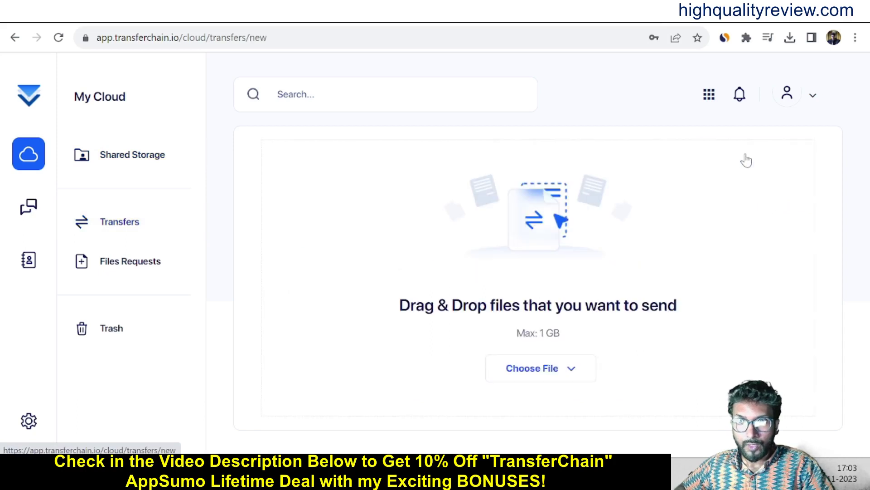
left_click(548, 368)
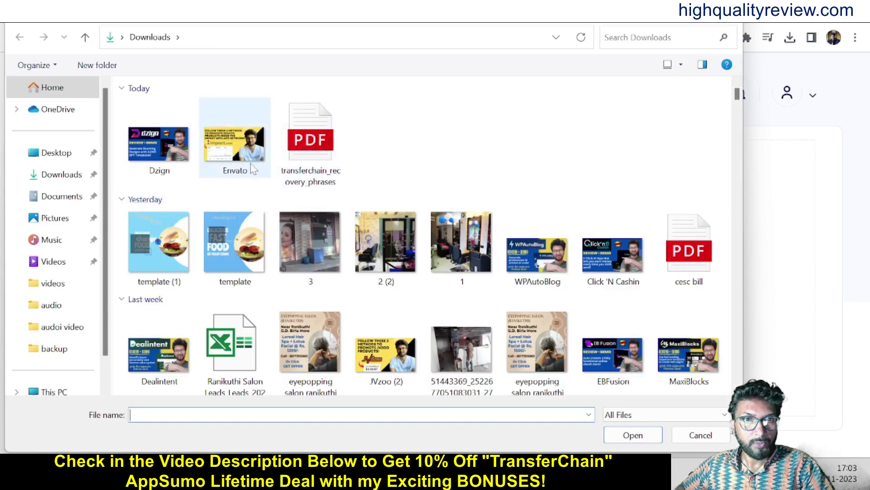
left_click(219, 157)
left_click(158, 145, "ctrl")
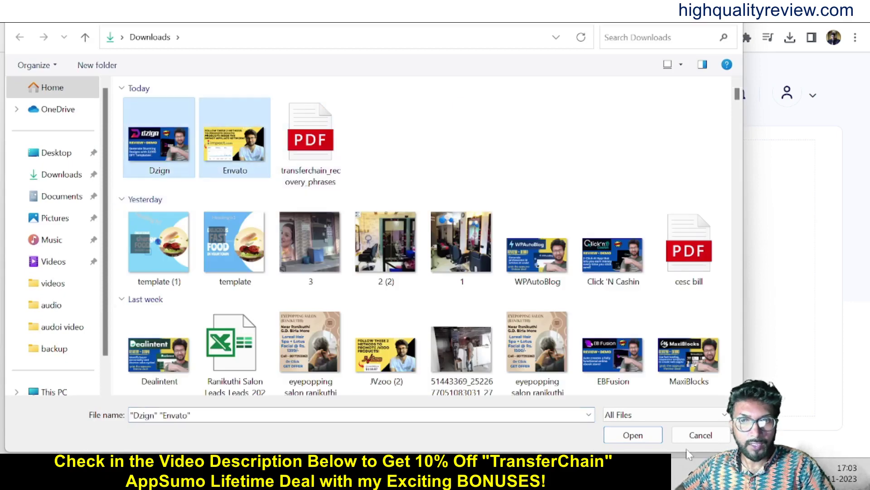
left_click(633, 435)
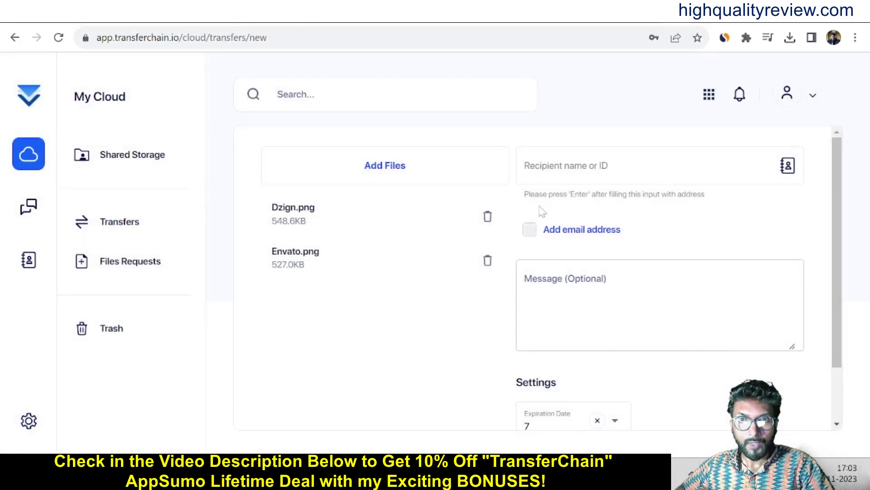
left_click(535, 169)
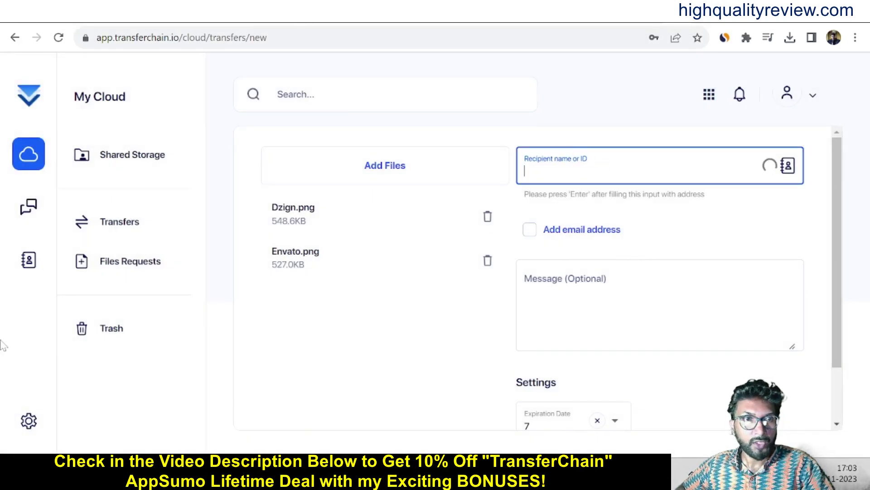
right_click(29, 267)
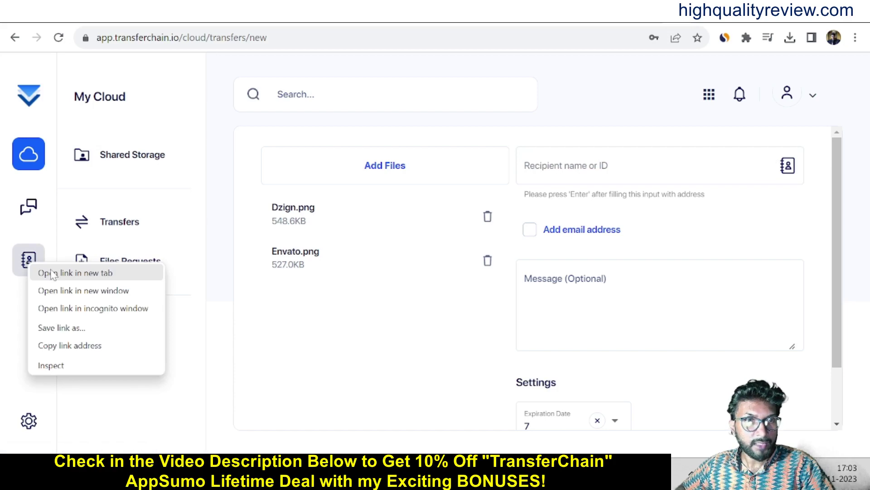
left_click(51, 274)
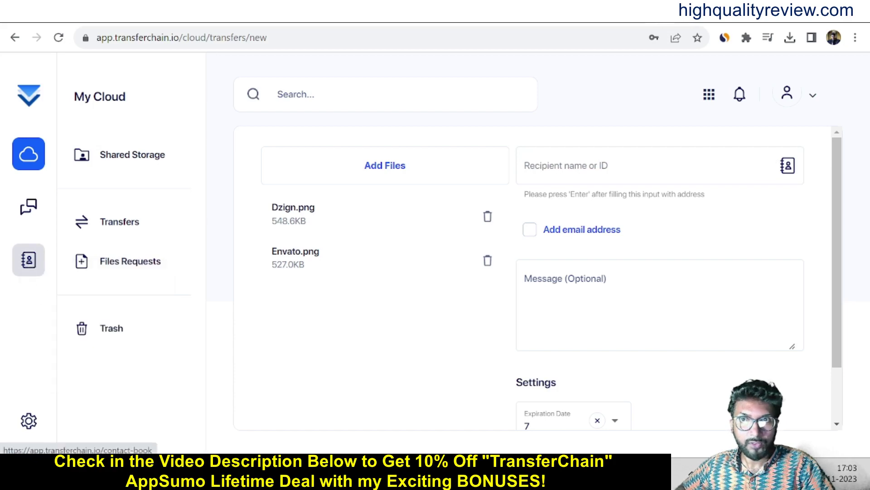
left_click(690, 21)
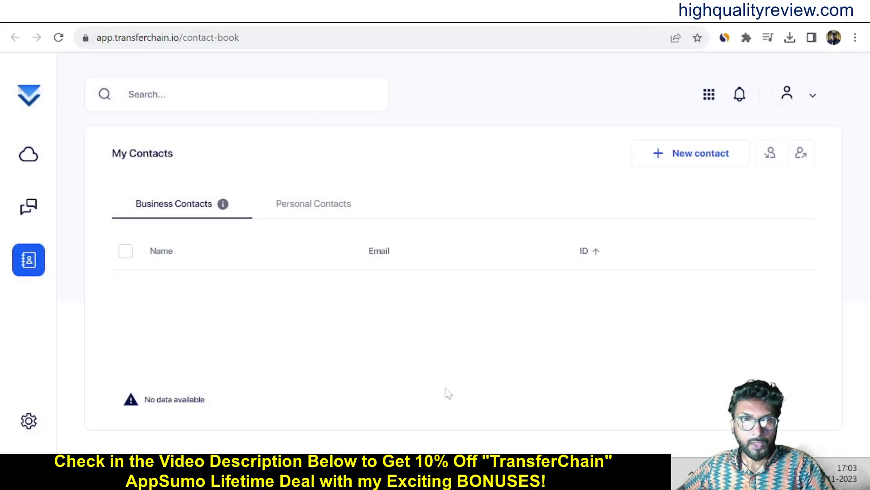
left_click(684, 157)
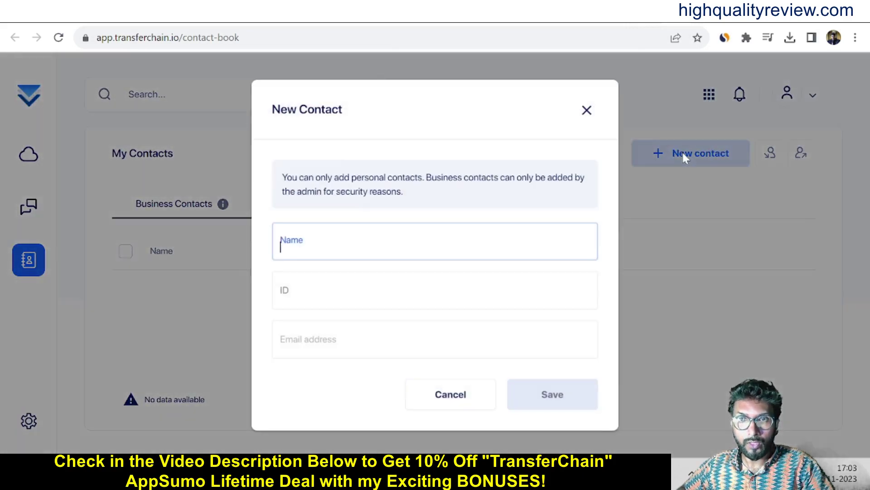
left_click(269, 279)
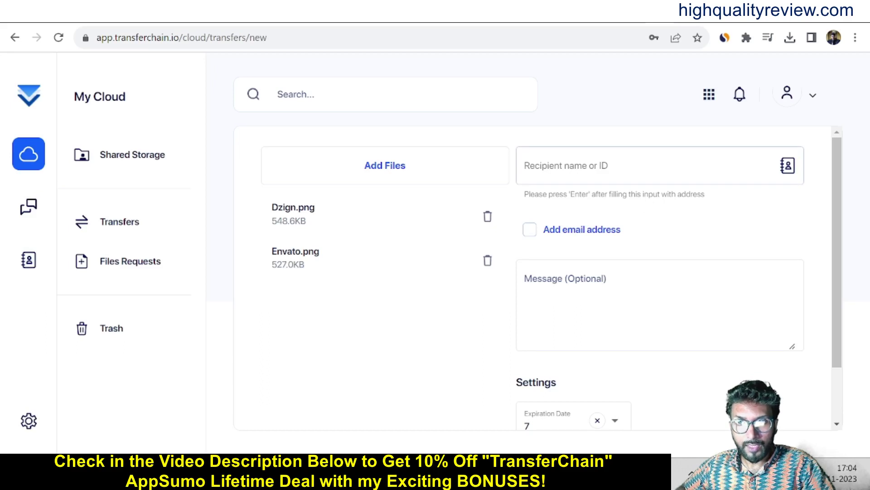
Add the recipient's e-mail address as an e-mail recipient so an access password is generated.
left_click(530, 231)
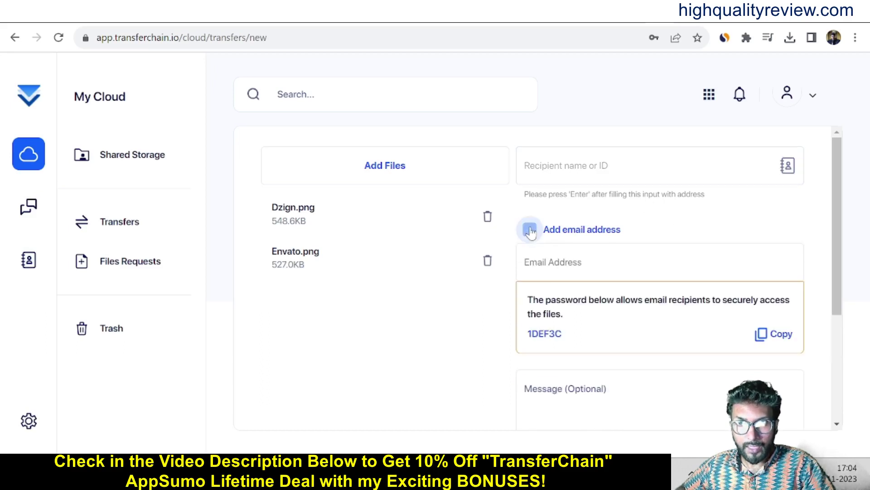
left_click(589, 263)
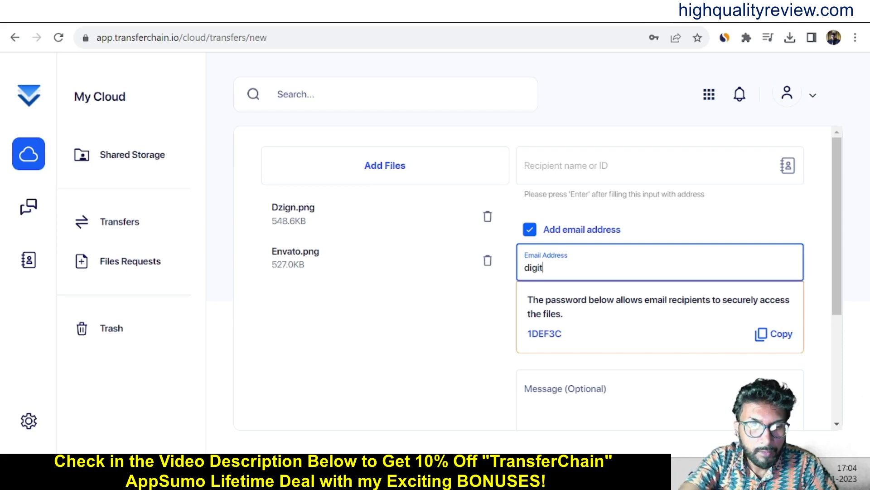
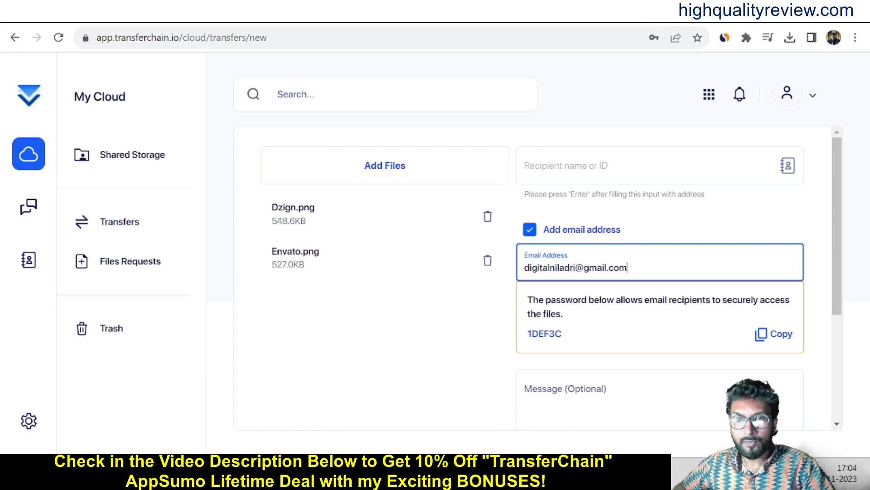
key("Return")
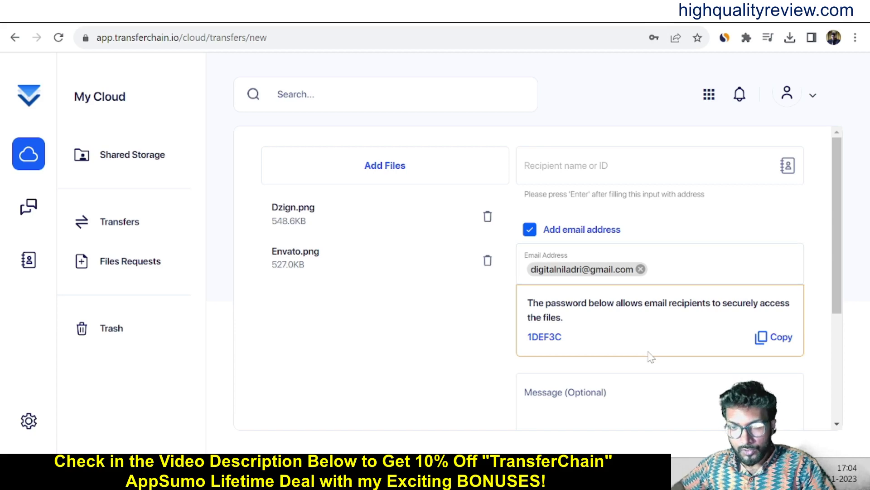
Copy the transfer's generated access password to the clipboard.
left_click_drag(567, 339, 526, 345)
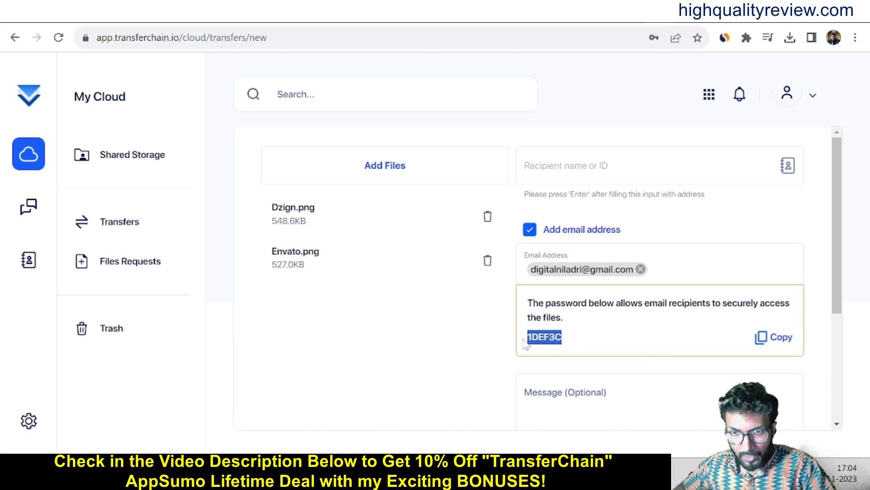
right_click(557, 339)
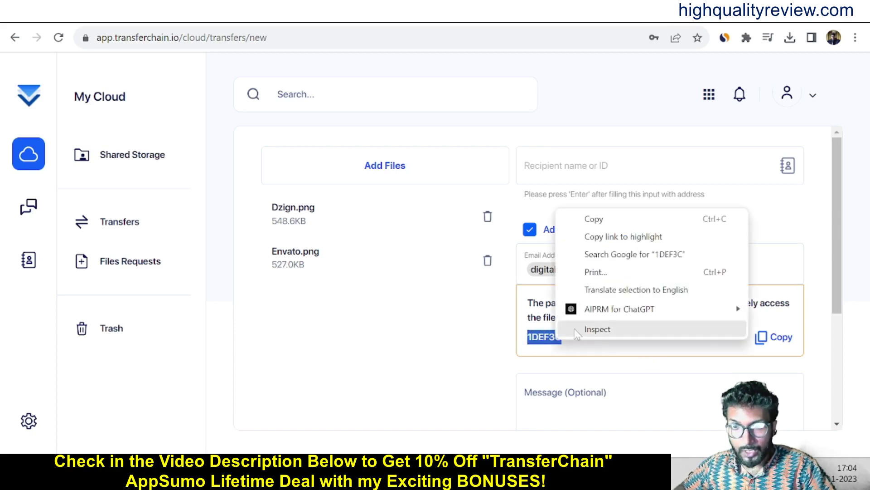
left_click(594, 220)
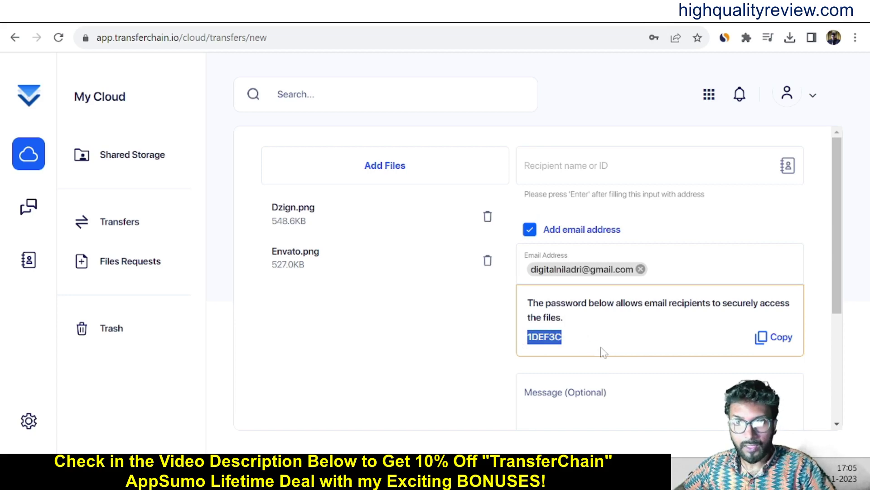
right_click(550, 339)
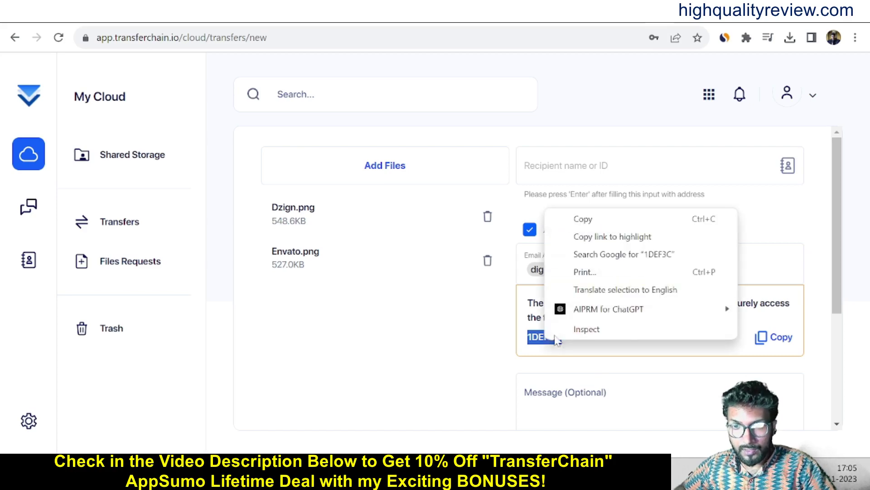
left_click(587, 222)
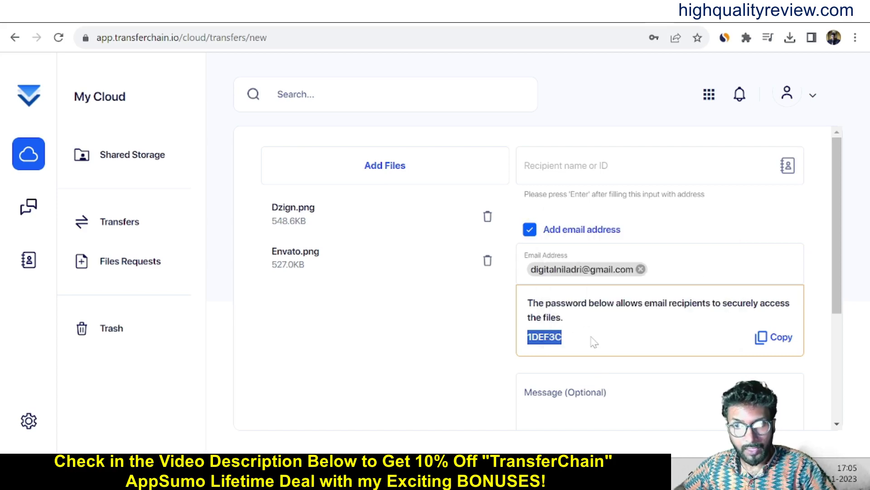
Send Dzign.png and Envato.png to the recipient and collapse the upload progress panel.
scroll(634, 351, "down", 3)
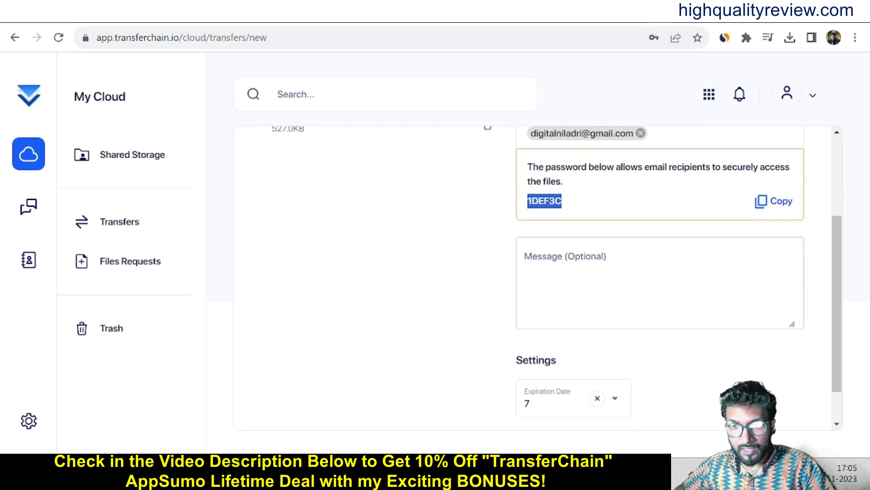
left_click(526, 256)
scroll(667, 375, "down", 1)
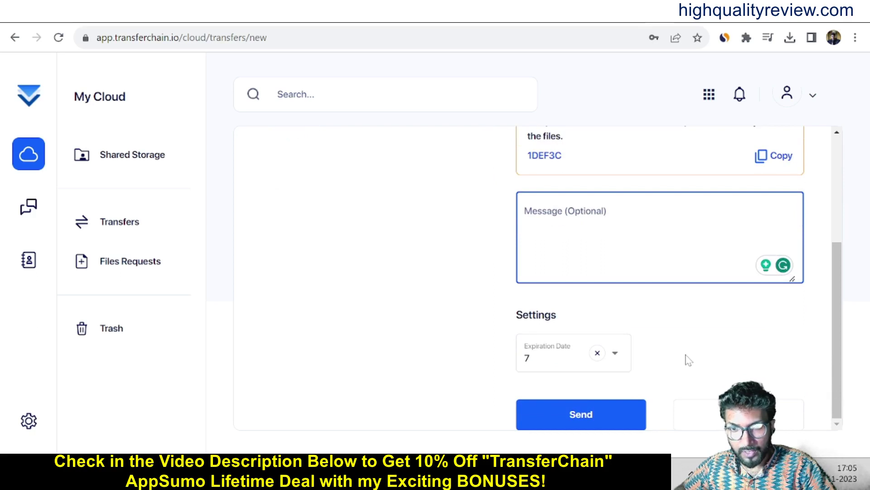
left_click(582, 413)
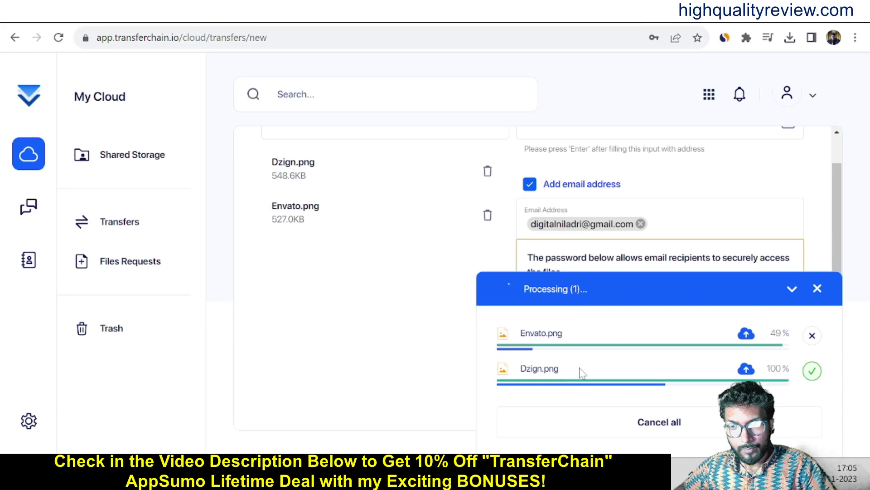
left_click(567, 290)
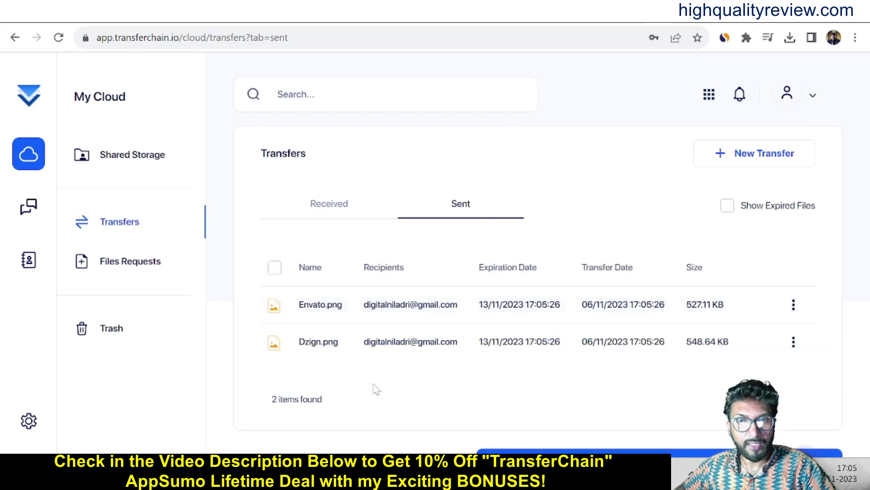
key("ctrl+Tab")
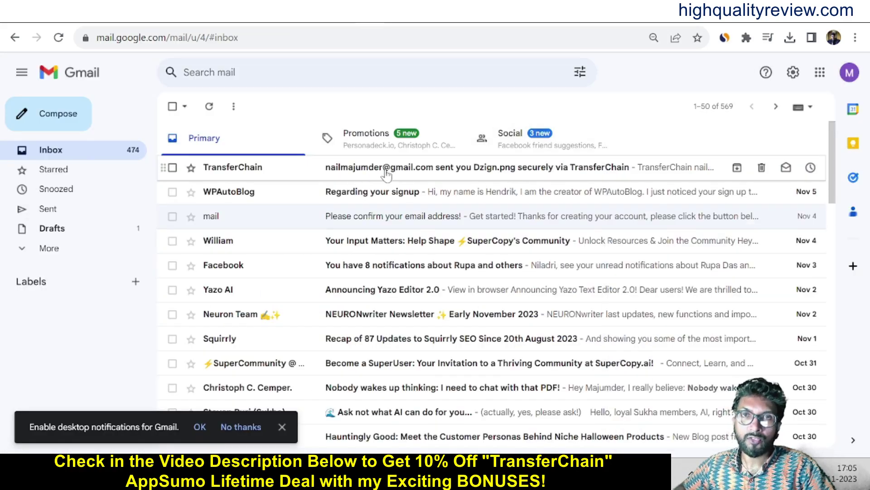
Open TransferChain's notification e-mail in Gmail and follow View Files Securely to the download page.
left_click(339, 170)
scroll(536, 311, "down", 1)
scroll(537, 312, "down", 1)
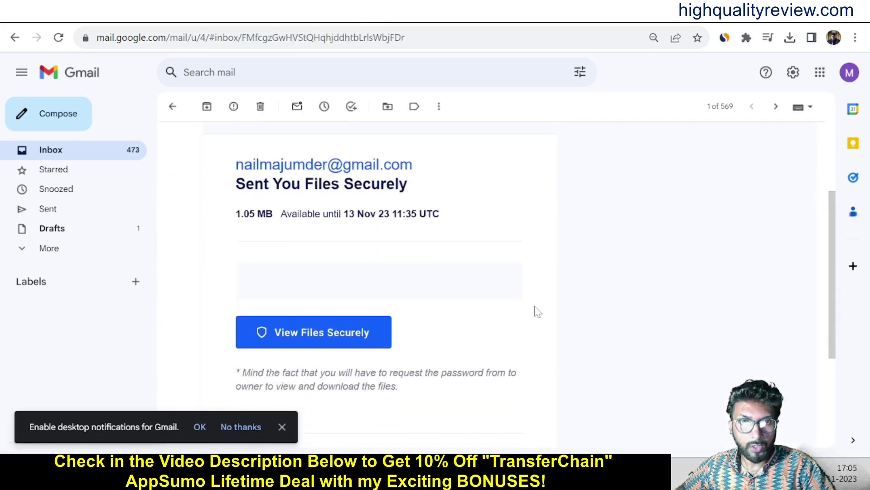
left_click(315, 334)
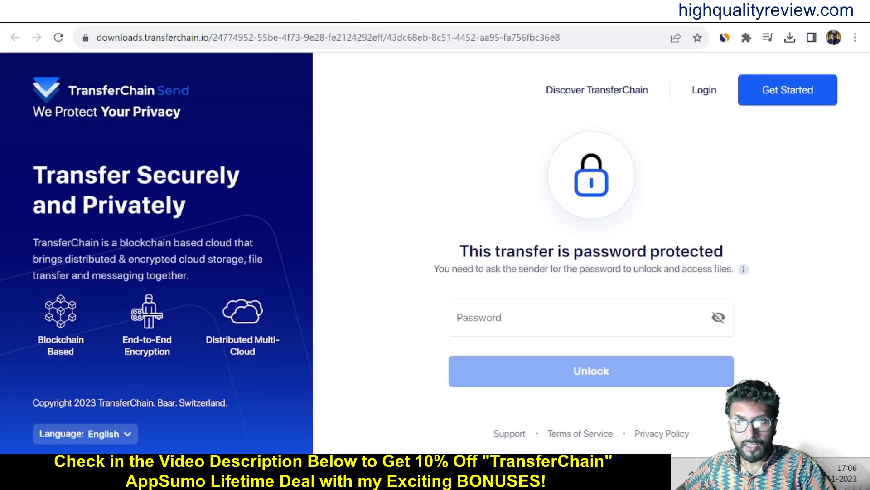
Unlock the protected transfer by pasting the copied password.
left_click(457, 322)
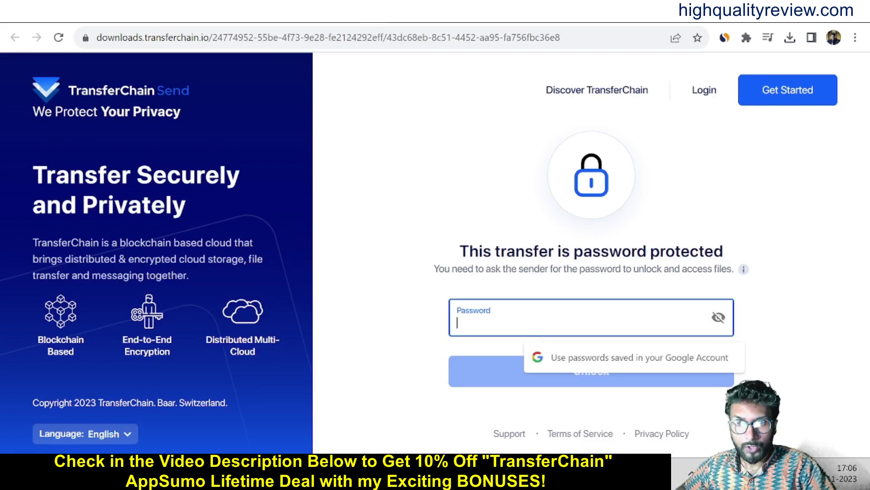
key("ctrl+v")
left_click(578, 368)
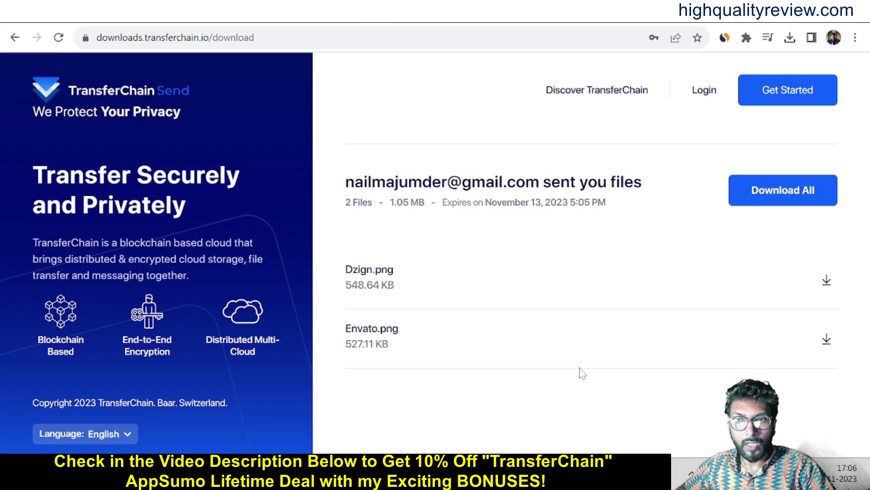
Download Dzign.png and Envato.png, then return to the TransferChain app tab.
left_click(827, 281)
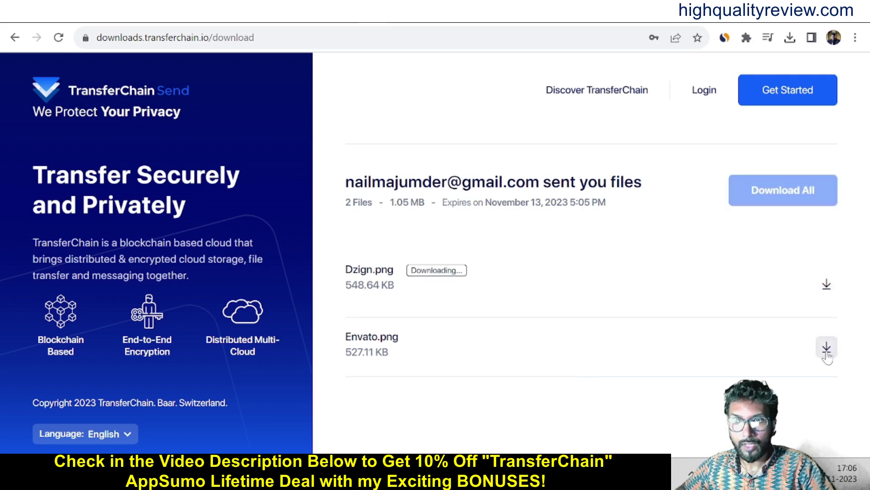
left_click(825, 353)
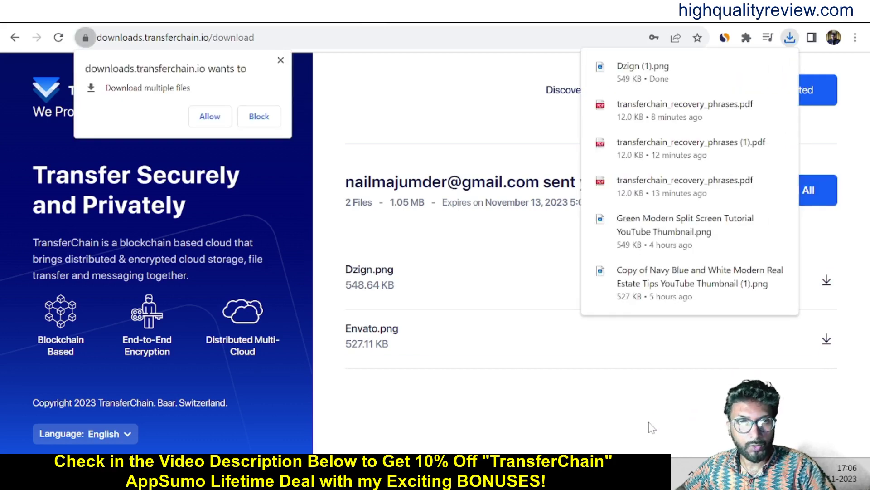
left_click(572, 432)
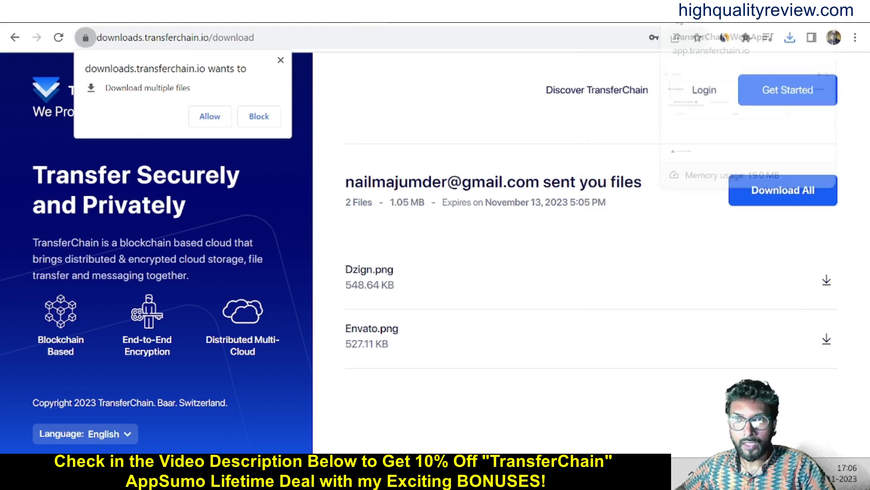
left_click(680, 22)
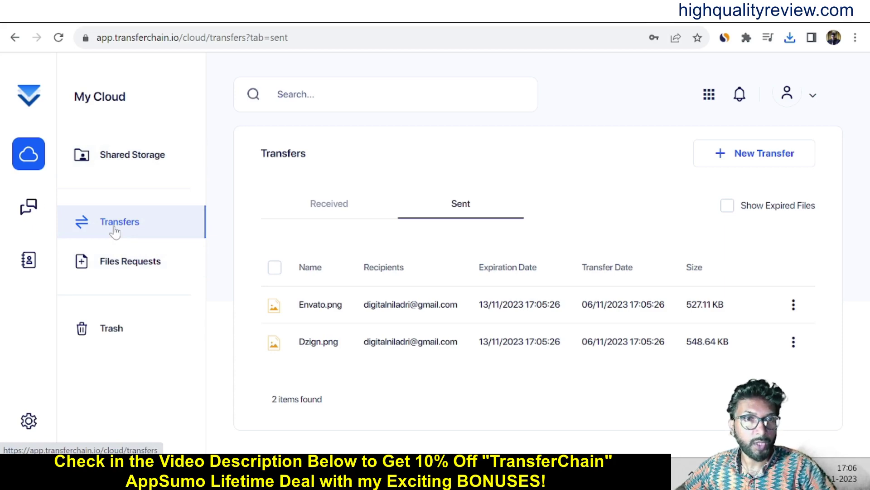
Start a new file request titled NewRequest, with NewRequest also as its description.
left_click(122, 267)
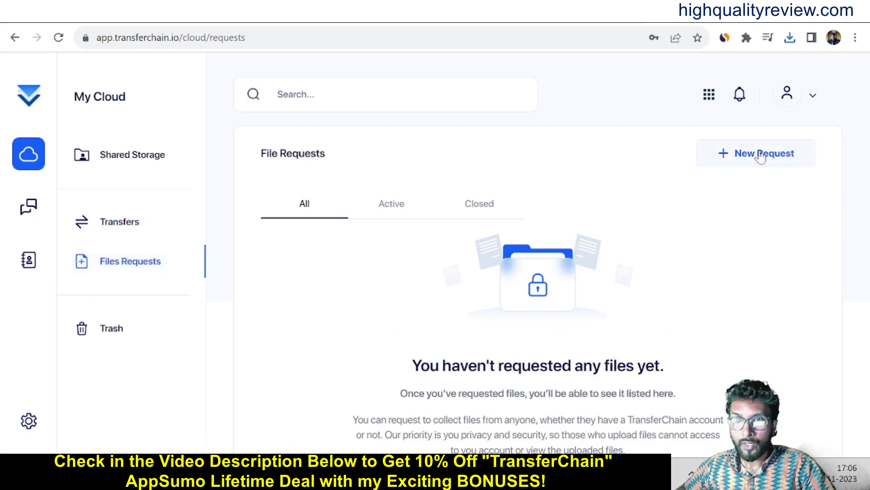
left_click(739, 156)
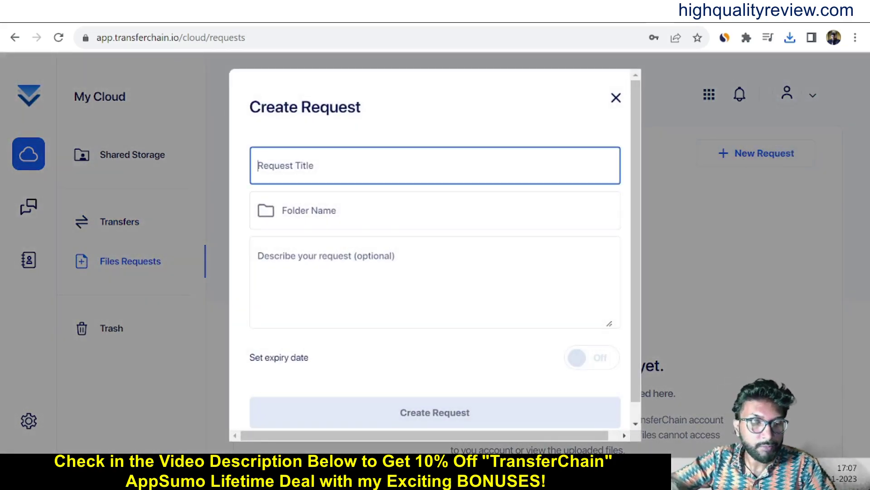
type("N")
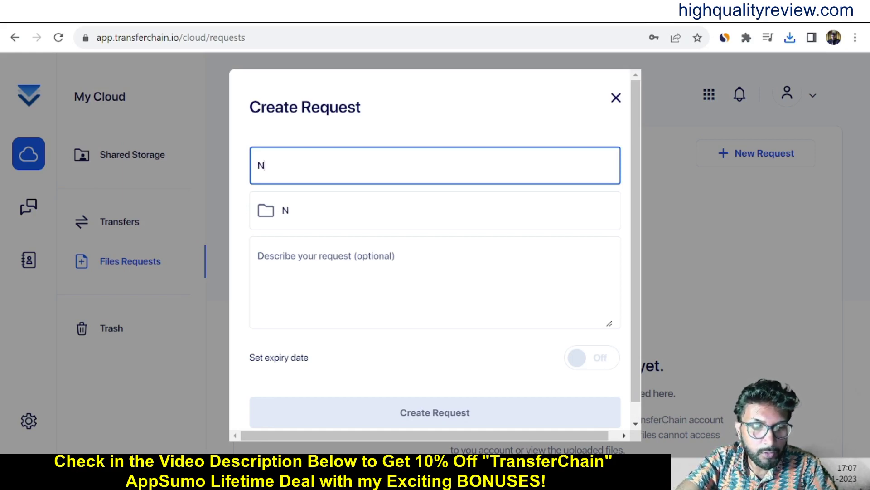
type("ewRe")
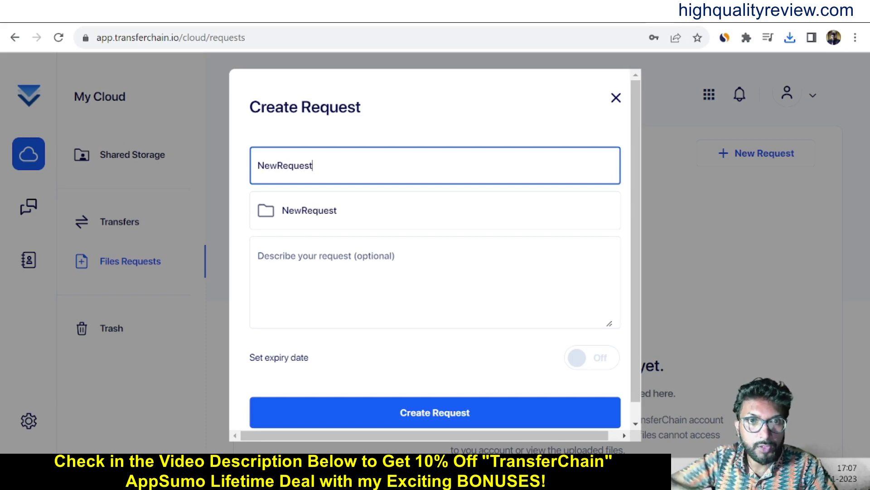
type("quest")
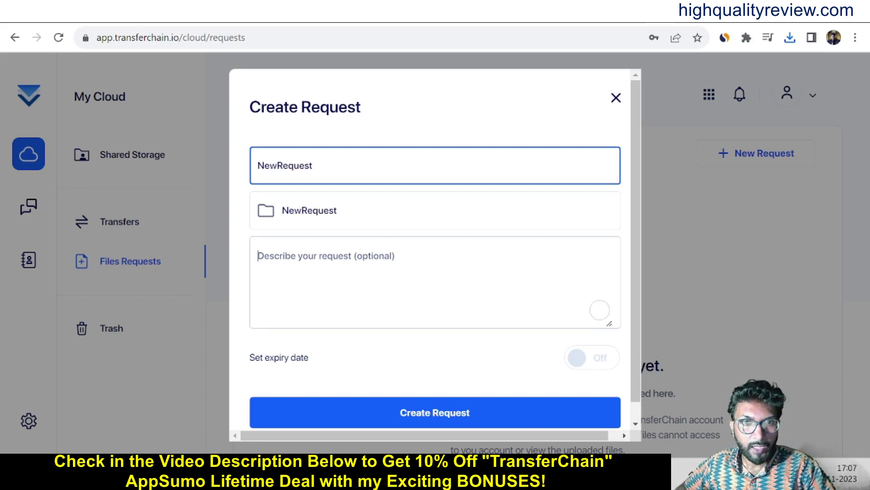
left_click(261, 258)
double_click(299, 167)
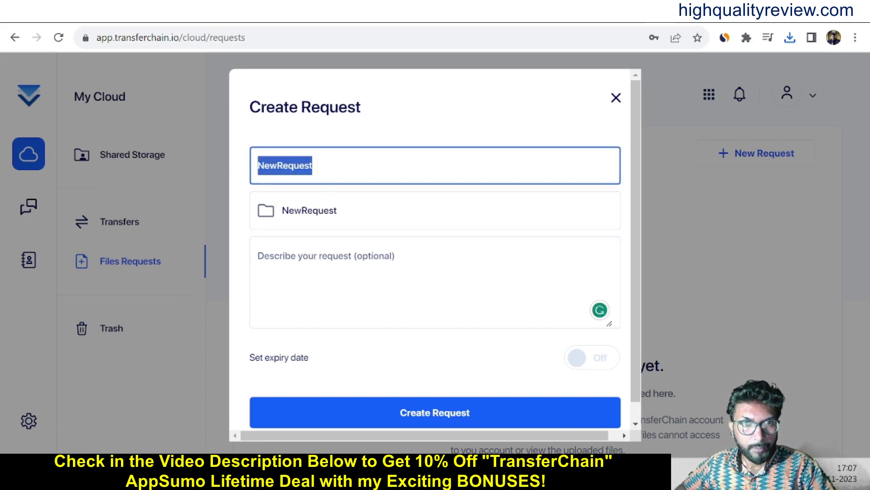
left_click(261, 257)
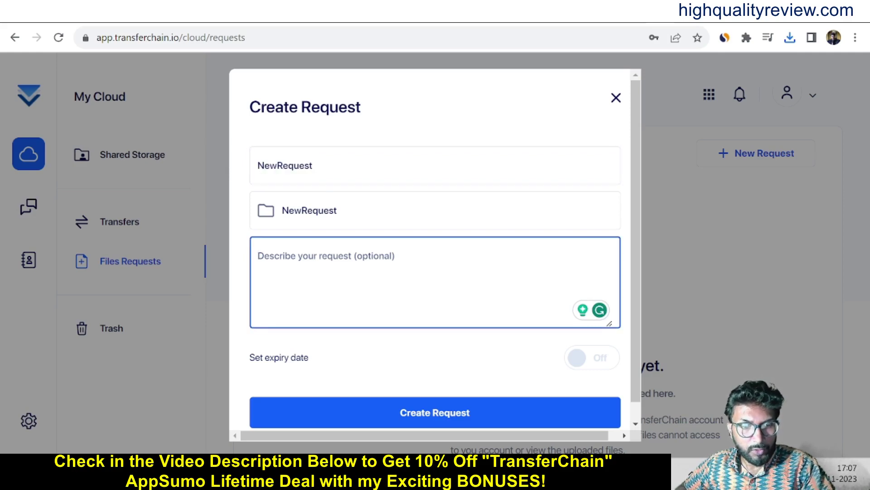
key("ctrl+v")
Enable a 7-day expiry, create the request, and close the creation dialog.
scroll(443, 410, "down", 1)
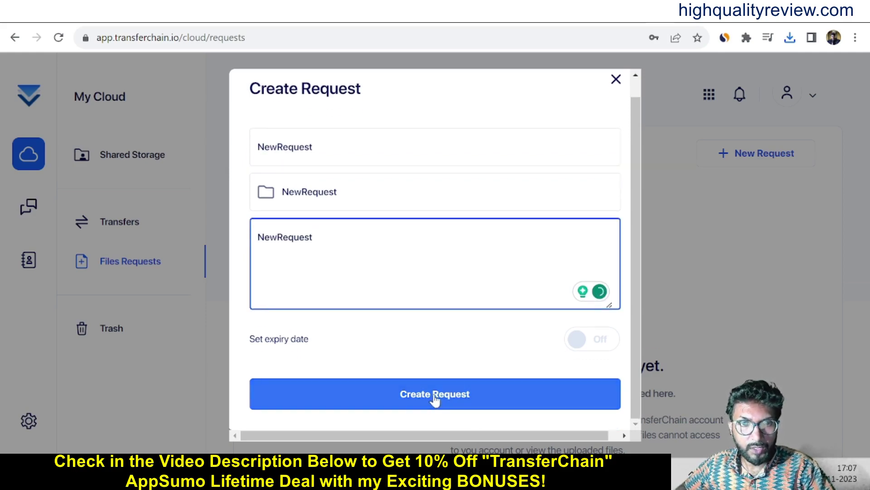
left_click(578, 348)
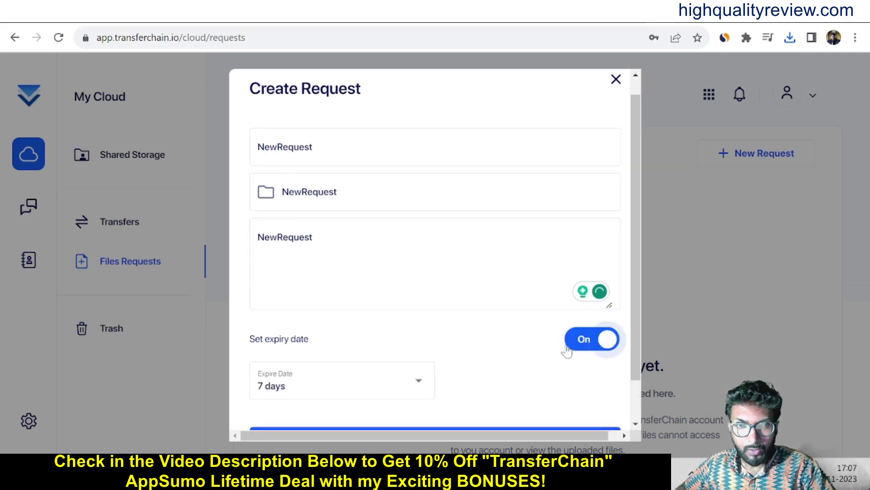
left_click(422, 385)
left_click(419, 383)
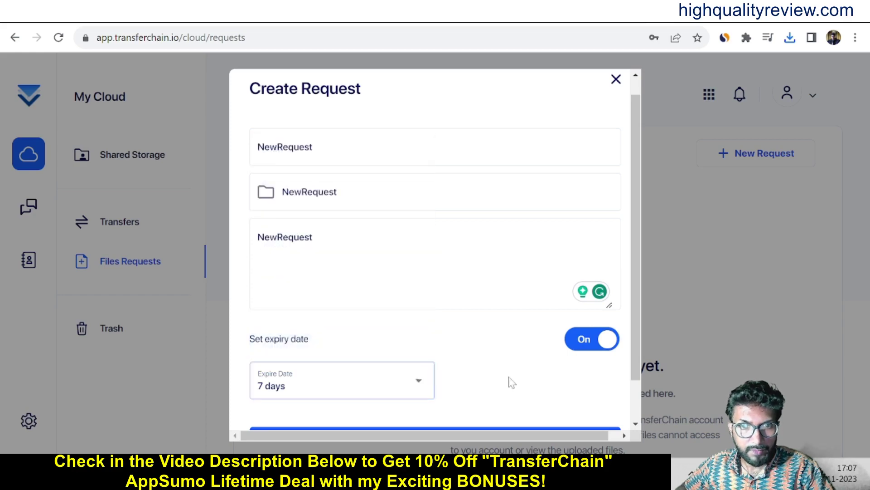
scroll(505, 377, "down", 2)
left_click(442, 402)
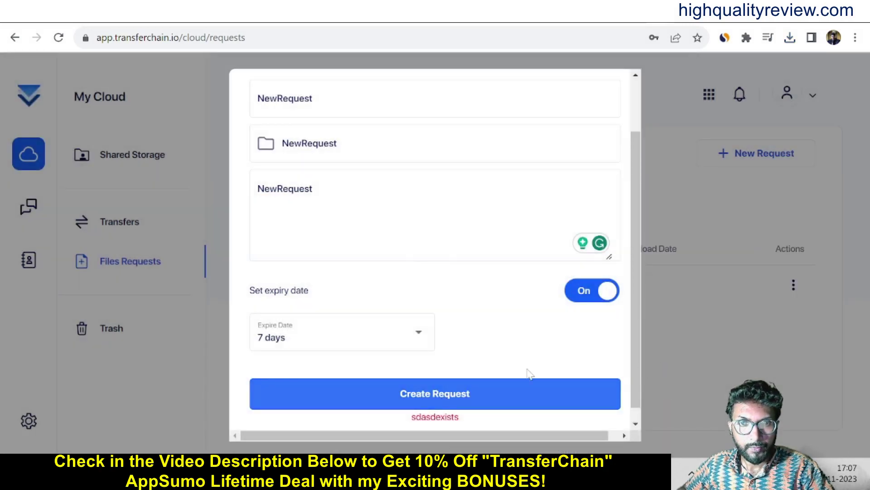
scroll(540, 354, "down", 1)
scroll(542, 354, "up", 2)
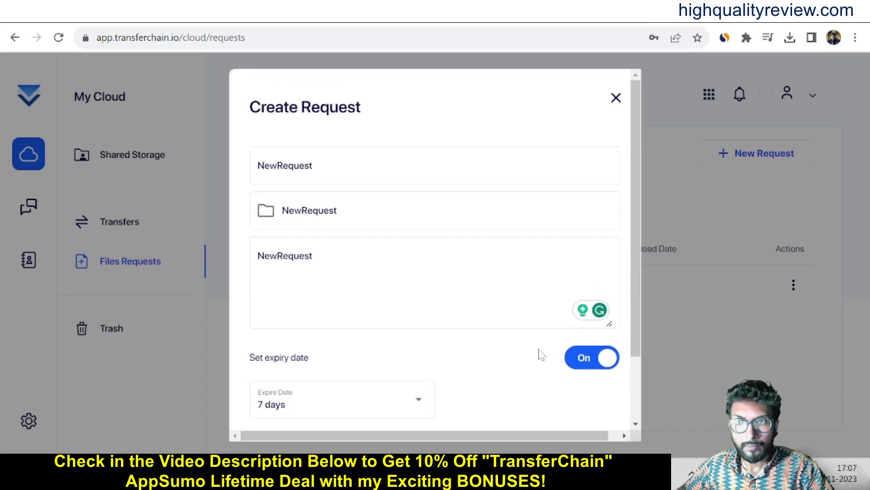
scroll(541, 354, "down", 2)
scroll(540, 354, "up", 2)
scroll(533, 356, "down", 2)
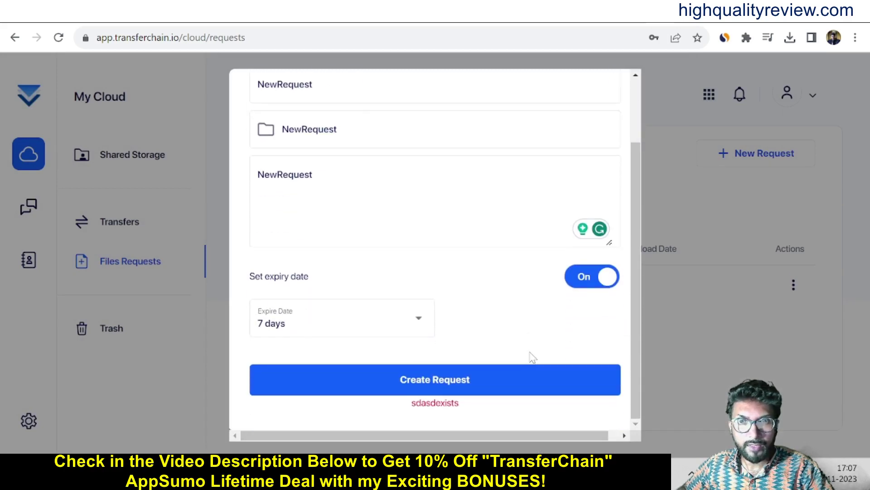
scroll(632, 90, "up", 3)
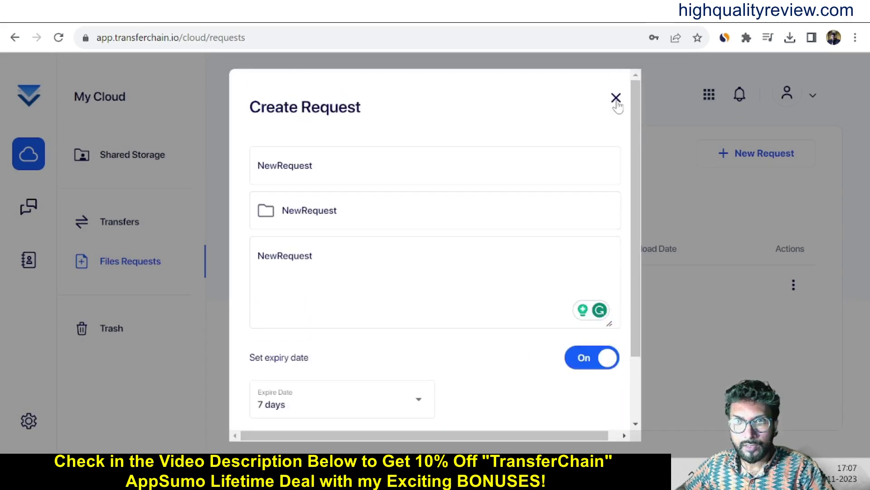
left_click(616, 99)
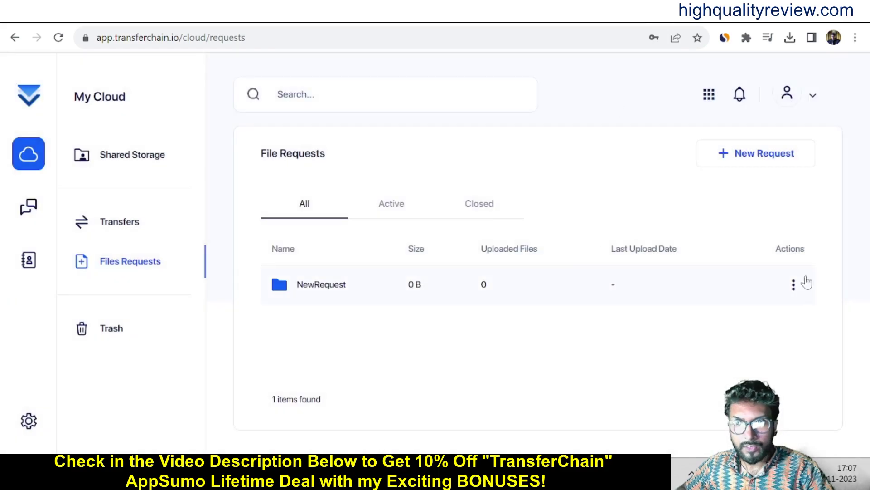
Copy NewRequest's shareable upload link and open it in a new browser tab.
left_click(794, 285)
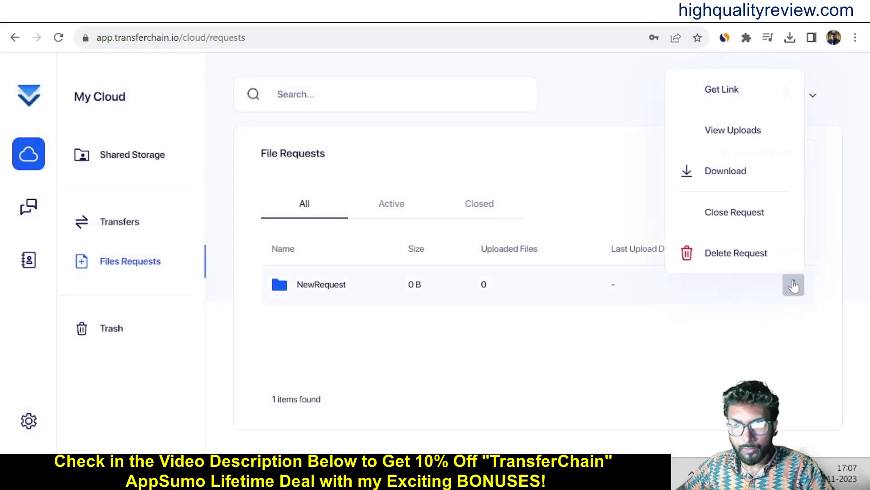
left_click(715, 92)
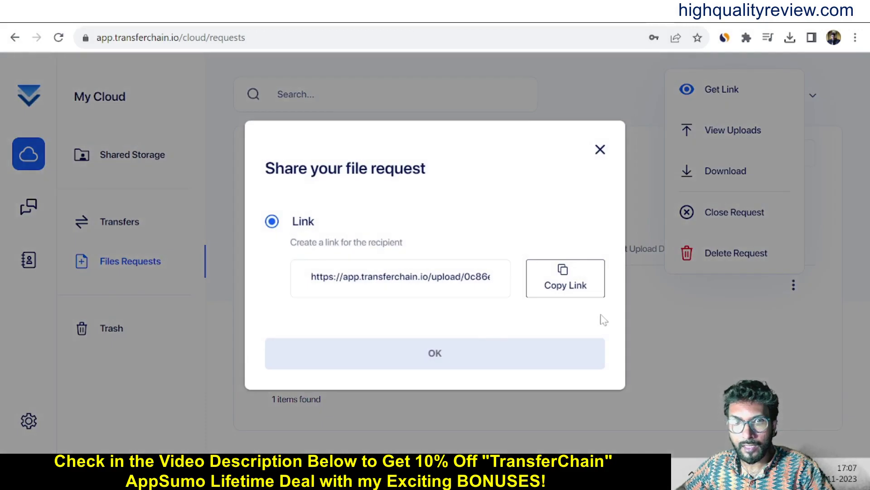
left_click(566, 290)
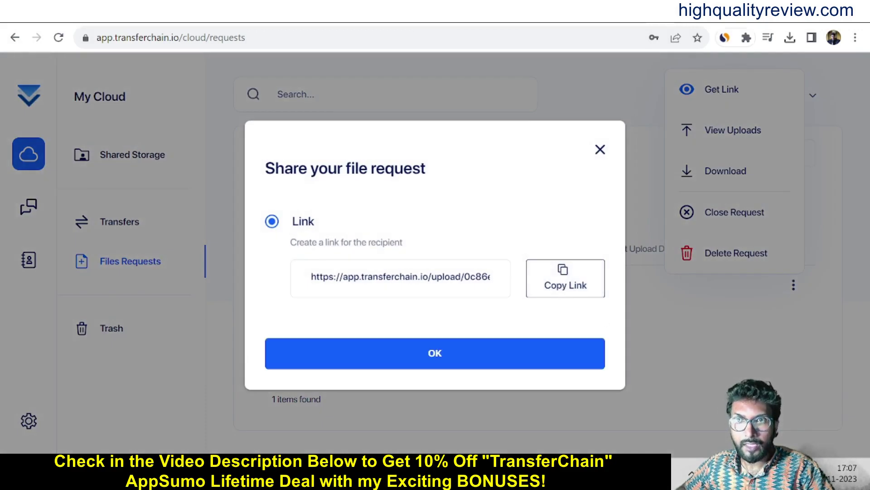
key("ctrl+t")
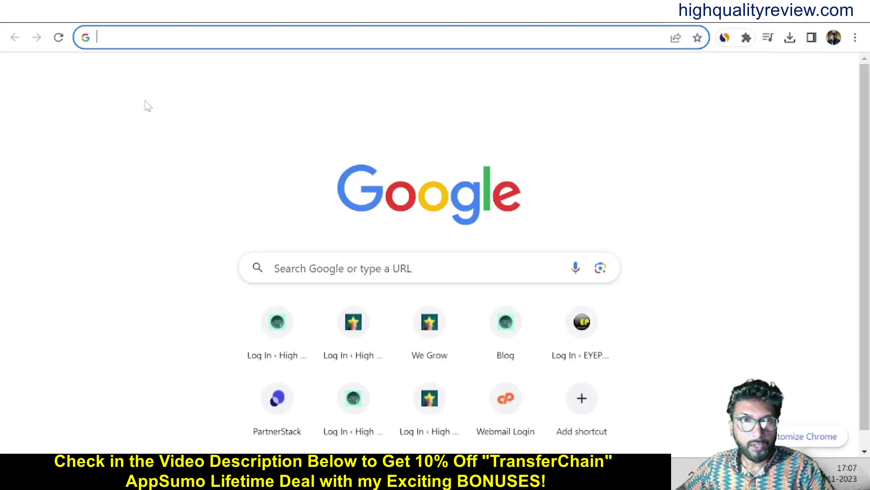
key("ctrl+v")
key("Return")
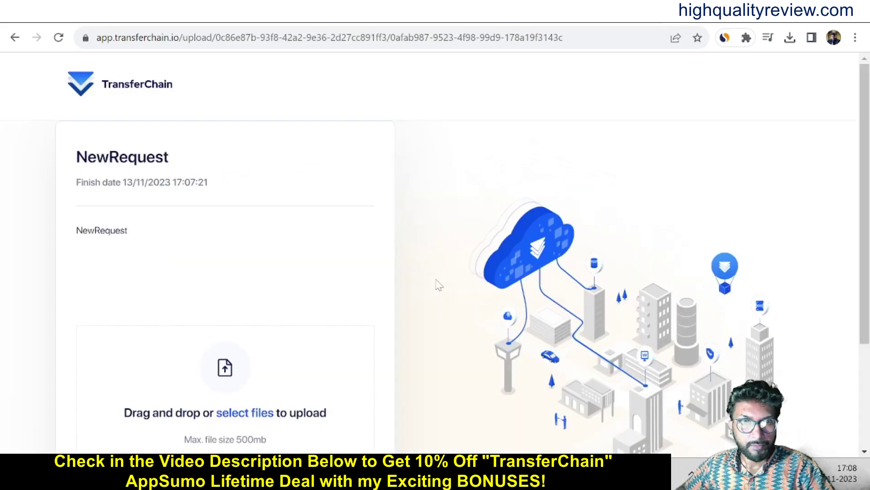
Upload template (1).png through the request page, then return to the other TransferChain tab.
scroll(433, 287, "down", 3)
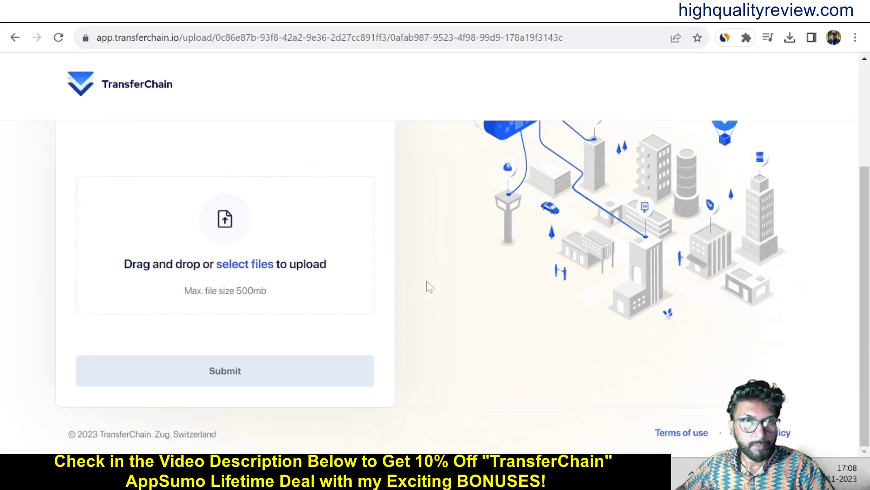
left_click(243, 267)
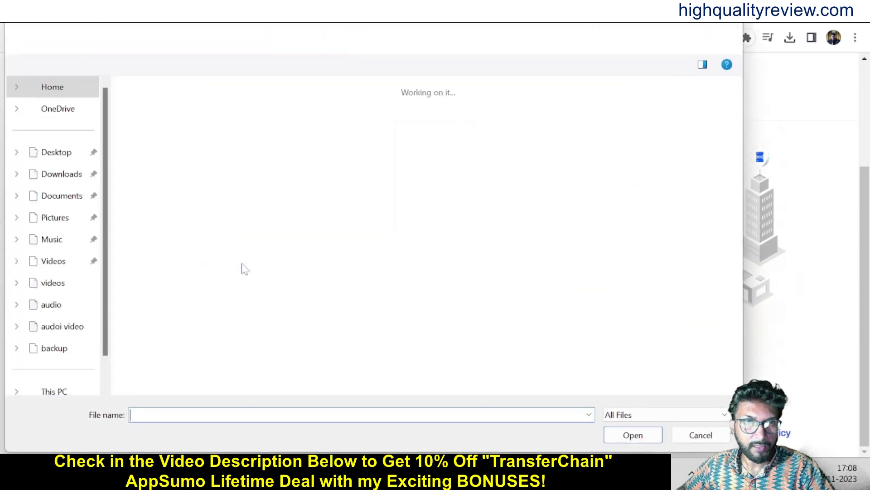
left_click(633, 435)
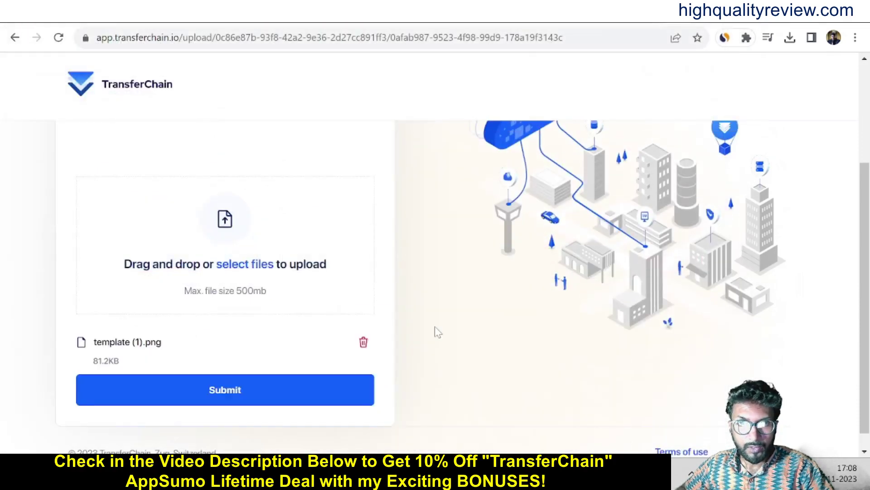
left_click(184, 392)
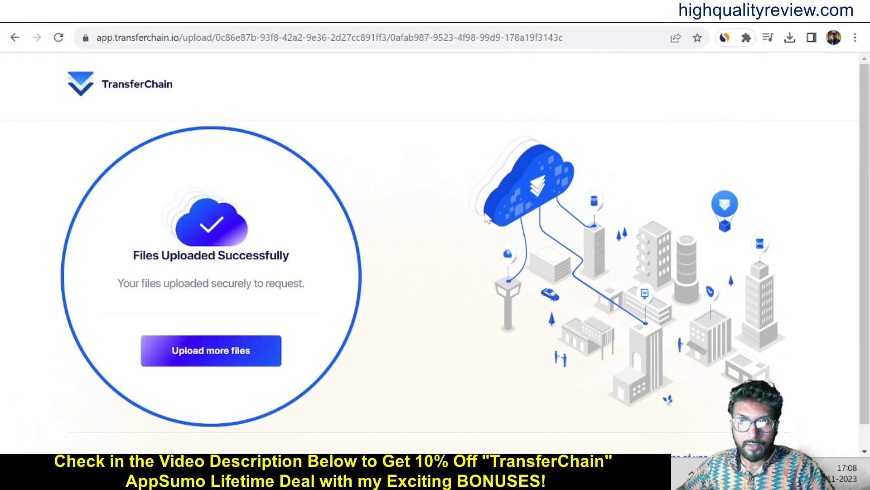
left_click(661, 21)
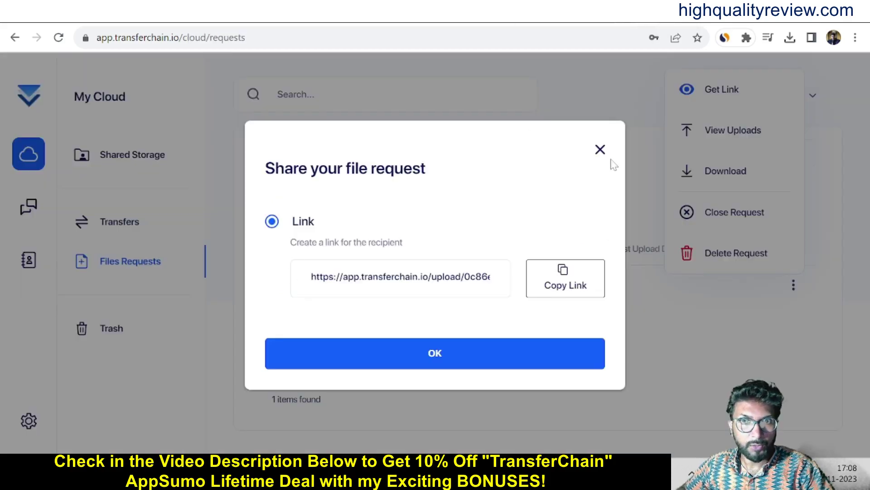
Close the share dialog, reload the list, and view NewRequest's uploaded files.
left_click(600, 148)
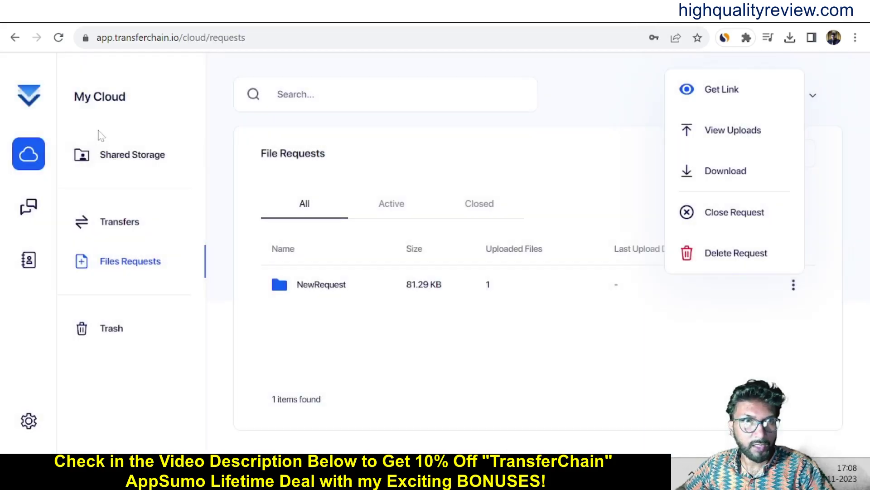
left_click(59, 37)
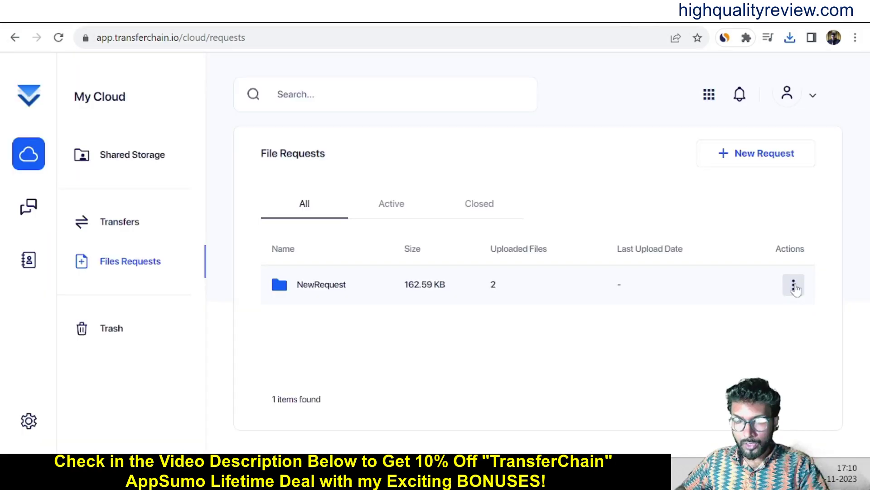
left_click(794, 286)
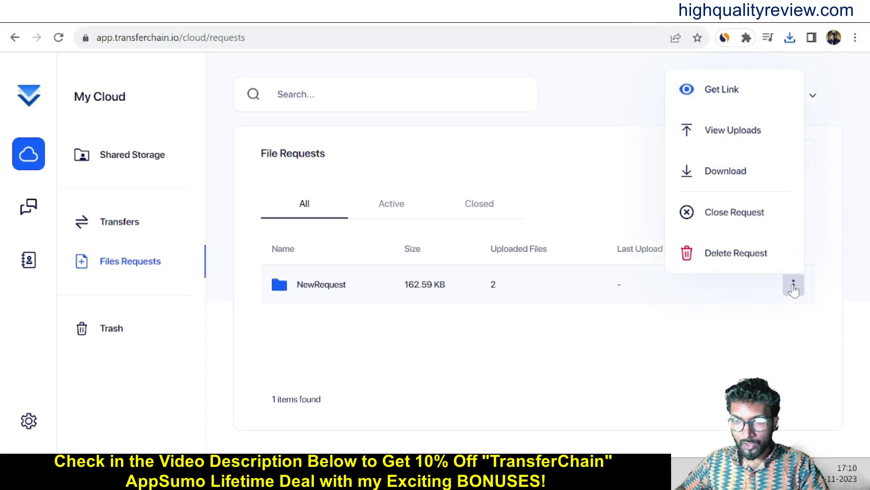
left_click(730, 135)
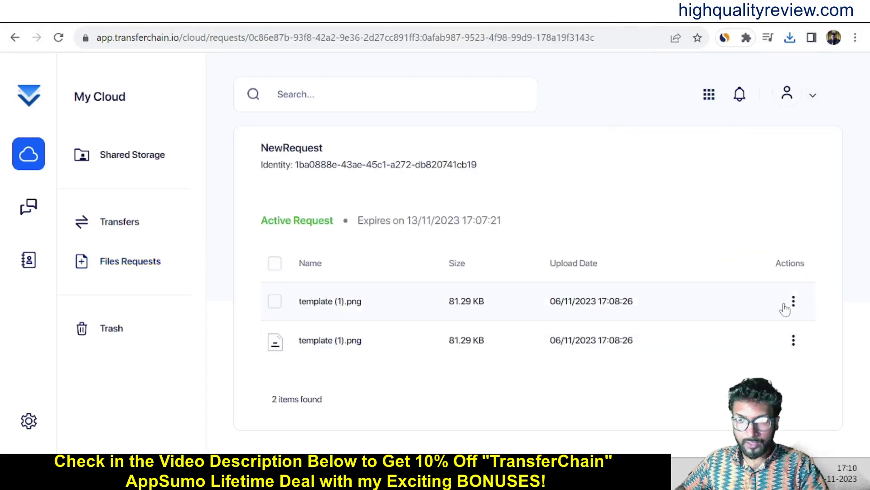
Download the first uploaded file, then go to Messages and on to My Contacts.
left_click(793, 303)
left_click(736, 334)
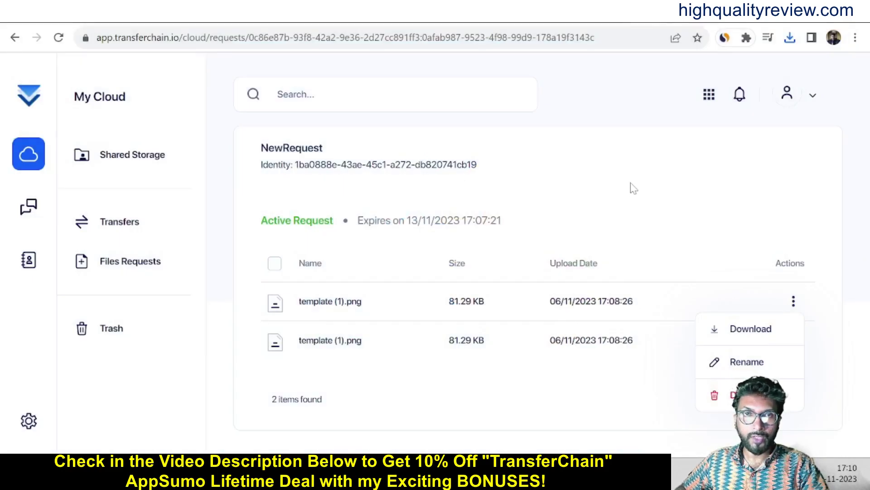
left_click(29, 209)
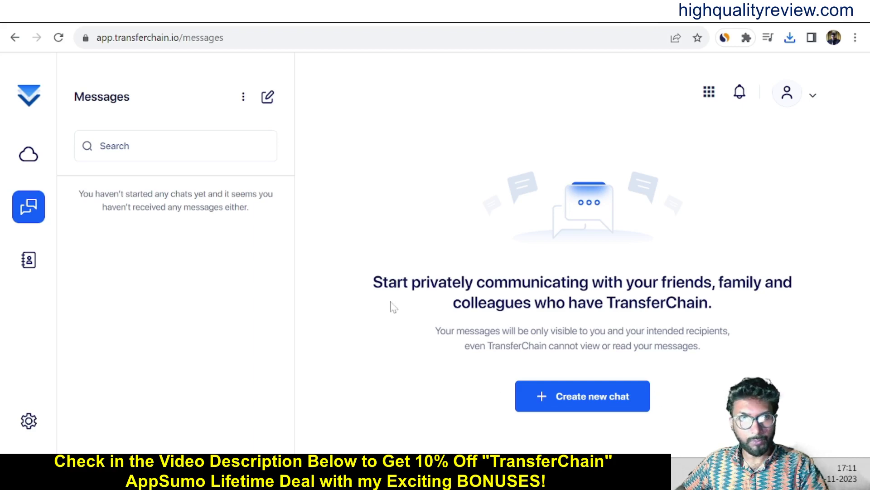
left_click(29, 263)
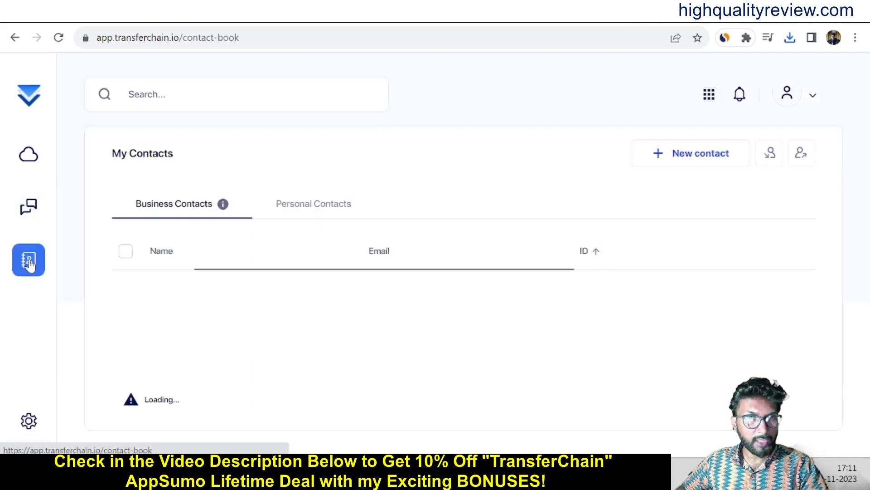